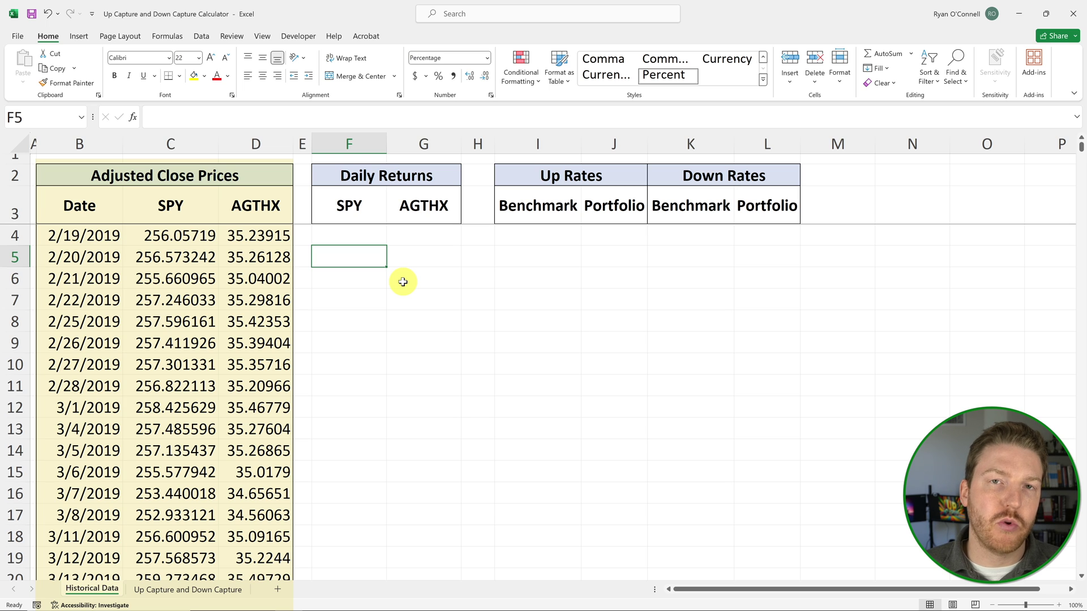
# - Examine the dates and the SPY and AGTHX columns of the adjusted close price table
pyautogui.click(186, 232)
pyautogui.click(182, 211)
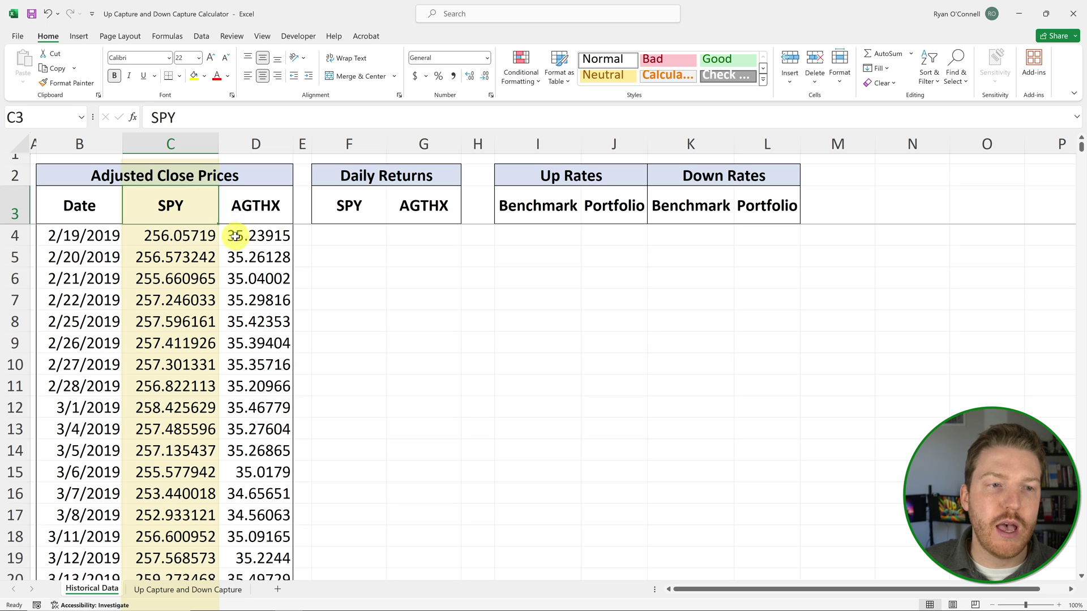
pyautogui.click(257, 211)
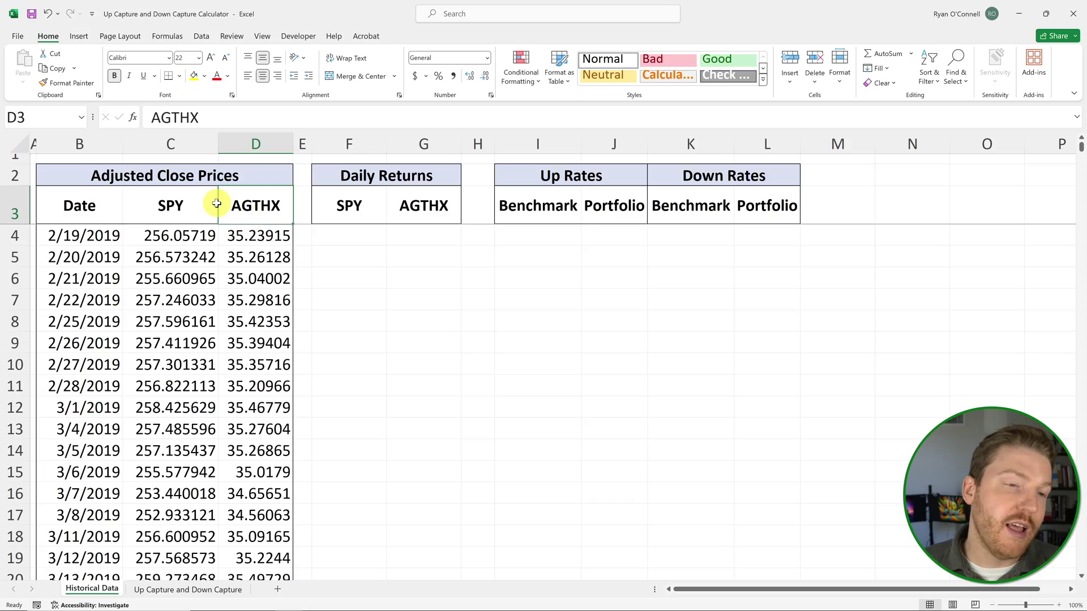
pyautogui.click(214, 206)
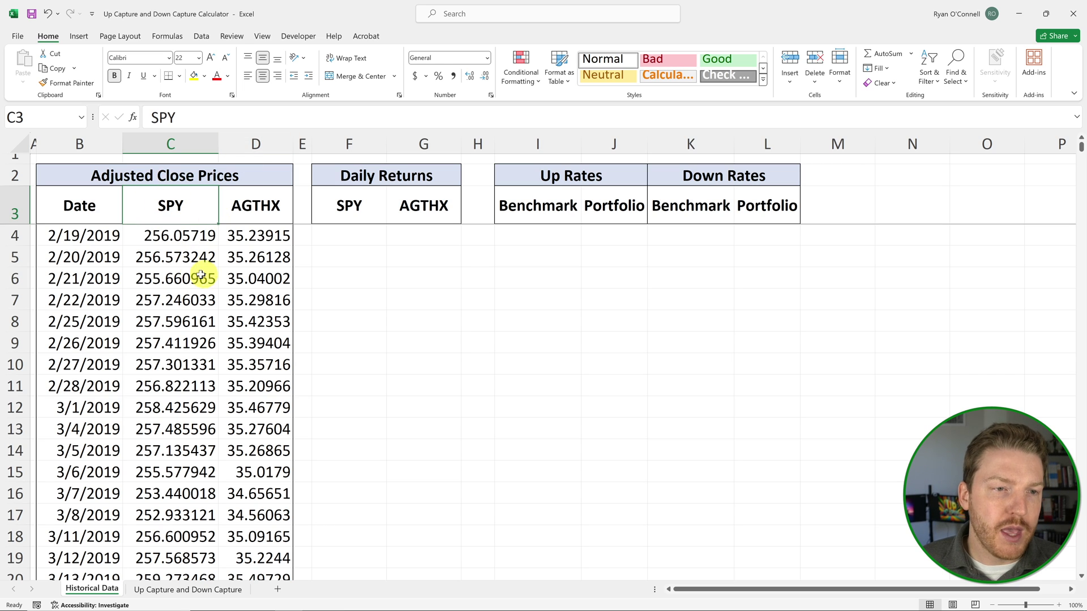
pyautogui.click(130, 180)
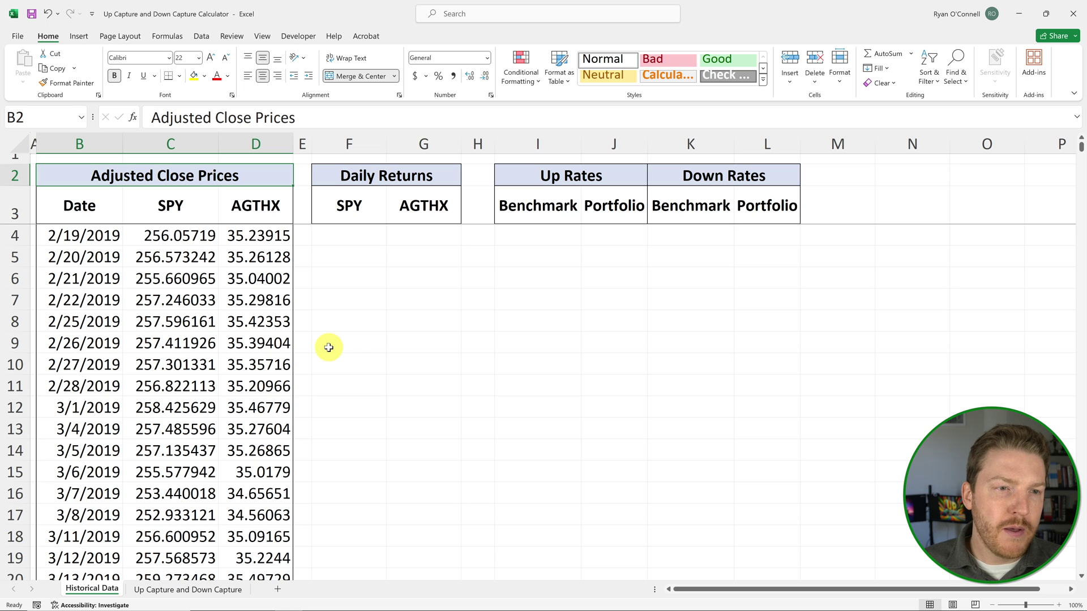
pyautogui.moveTo(72, 237); pyautogui.dragTo(74, 255)
pyautogui.click(89, 286)
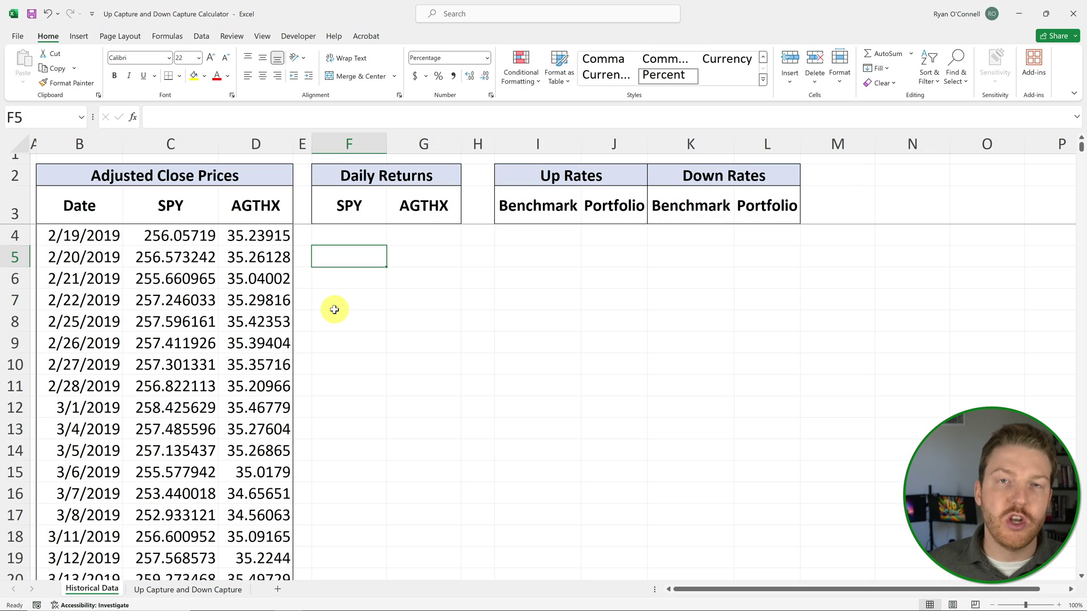
# - Enter the formula =(C5-C4)/C4 in F5 to calculate SPY's daily return
pyautogui.write('=')
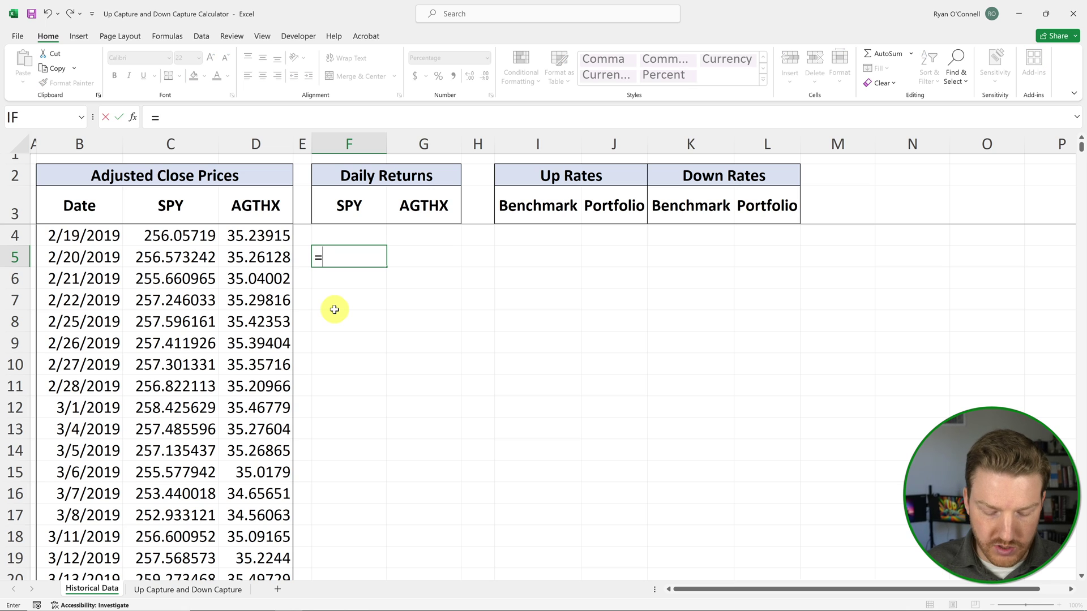
pyautogui.write('(')
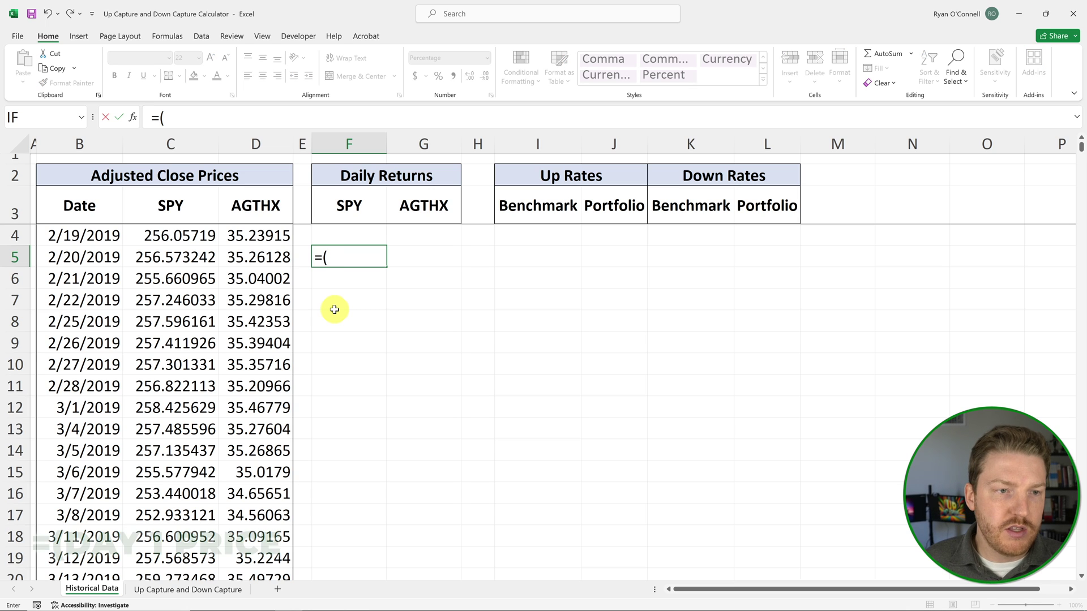
pyautogui.click(193, 260)
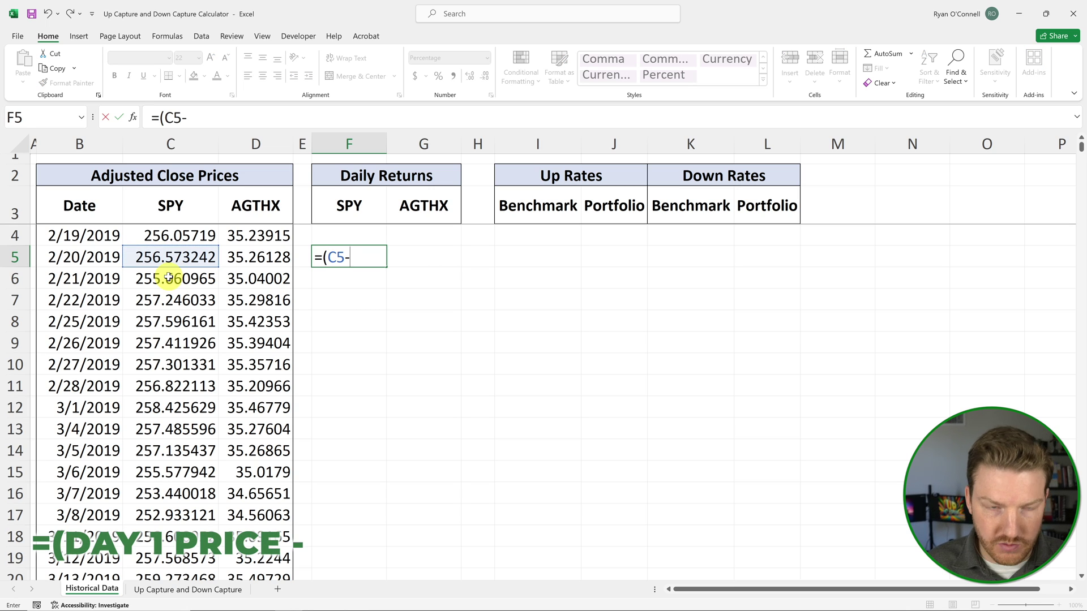
pyautogui.click(175, 226)
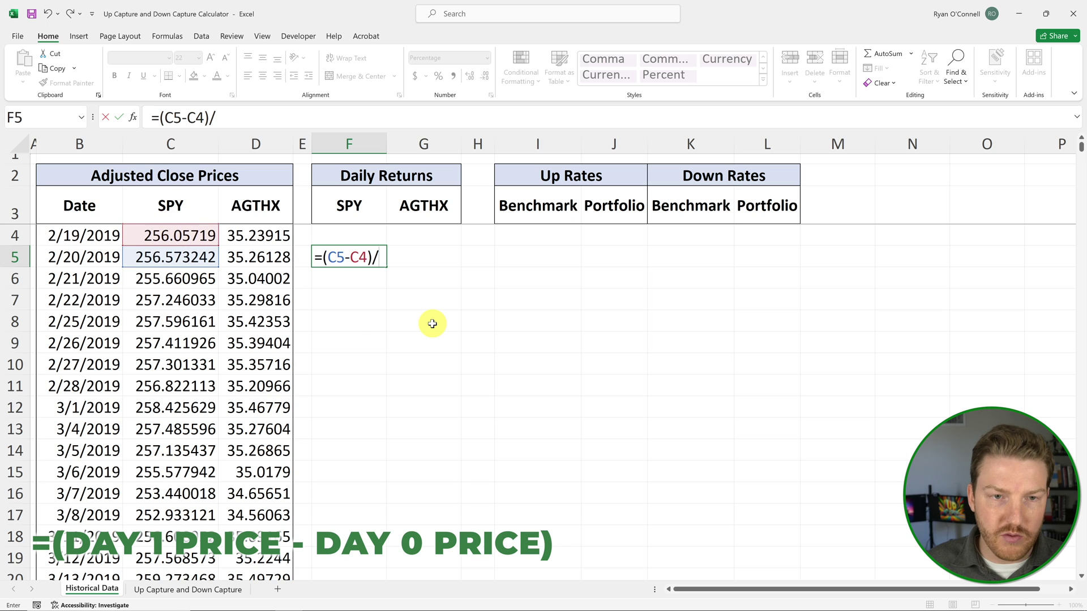
pyautogui.click(199, 235)
pyautogui.press('Return')
pyautogui.press('Up')
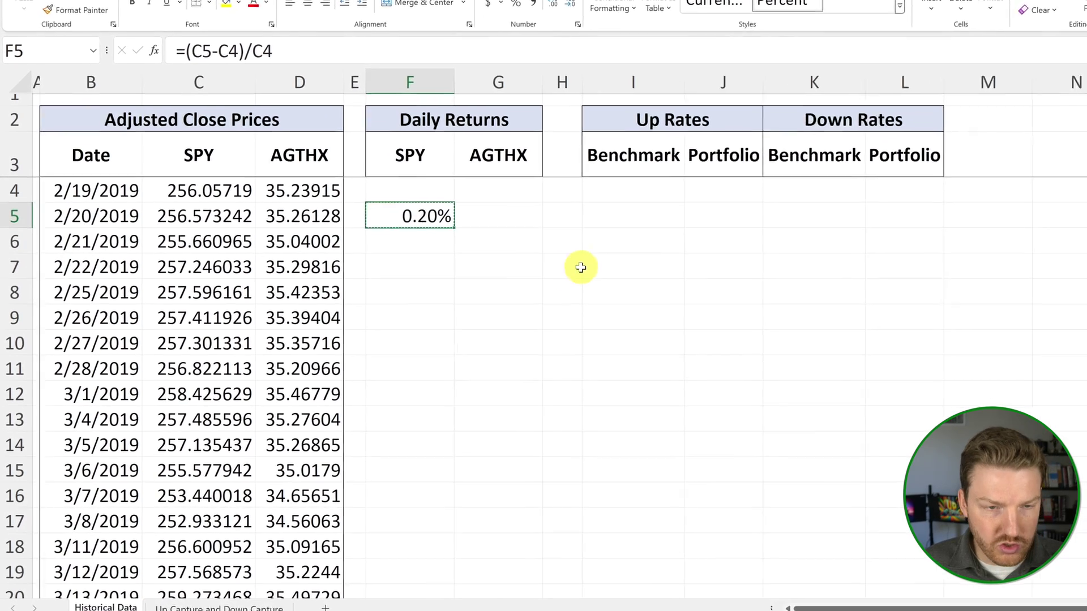
# - Copy the SPY daily return formula from F5 to the AGTHX column in G5
pyautogui.hotkey('ctrl', 'c')
pyautogui.press('Right')
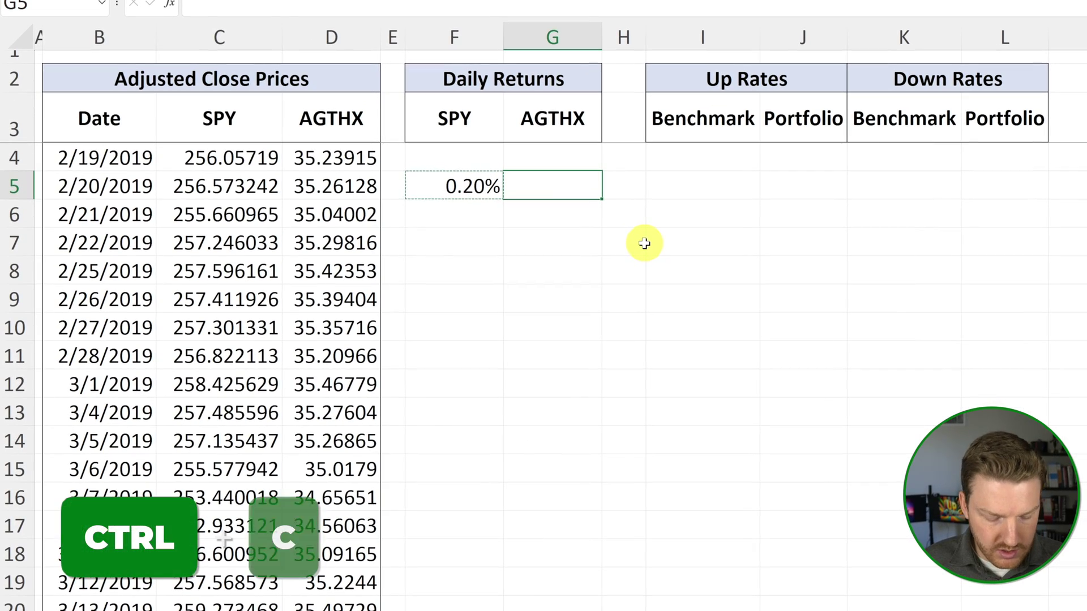
pyautogui.hotkey('ctrl', 'v')
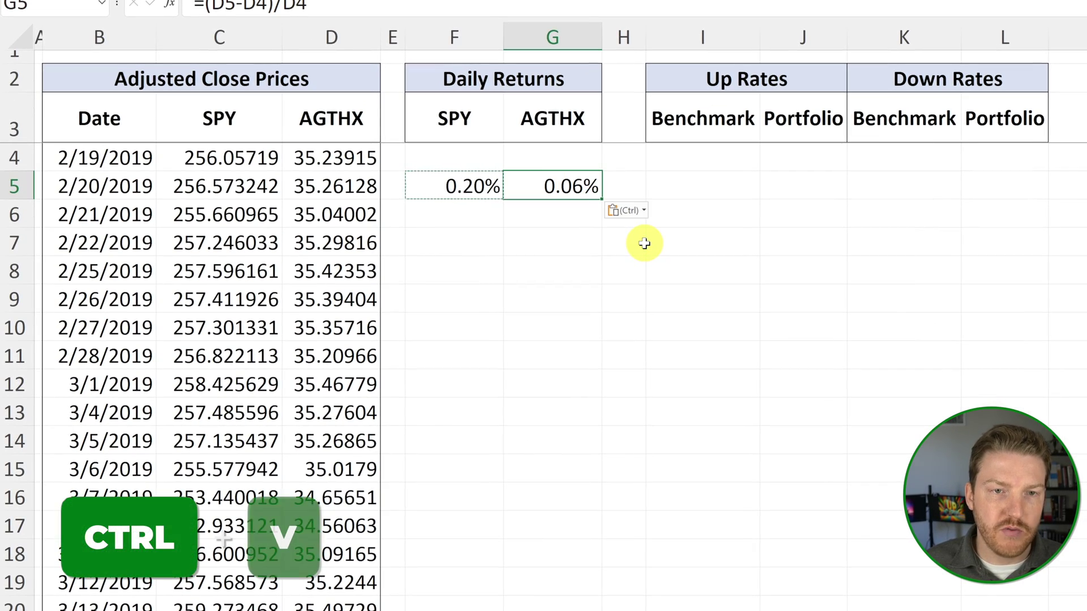
# - Copy the daily return formulas in F5:G5 down both columns through the last price date in row 1262
pyautogui.press('Left')
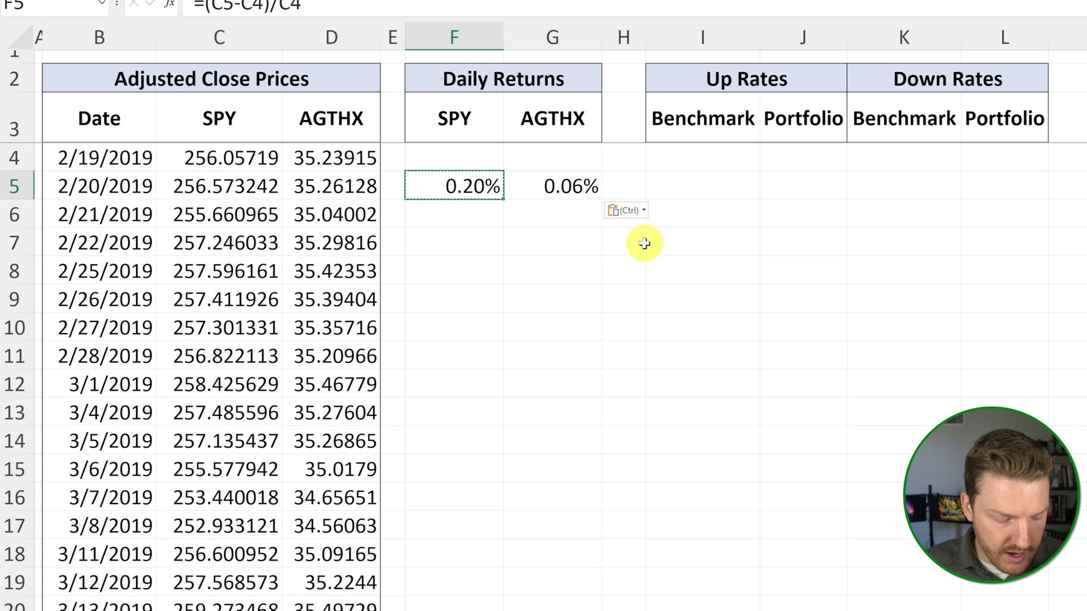
pyautogui.hotkey('shift', 'Right')
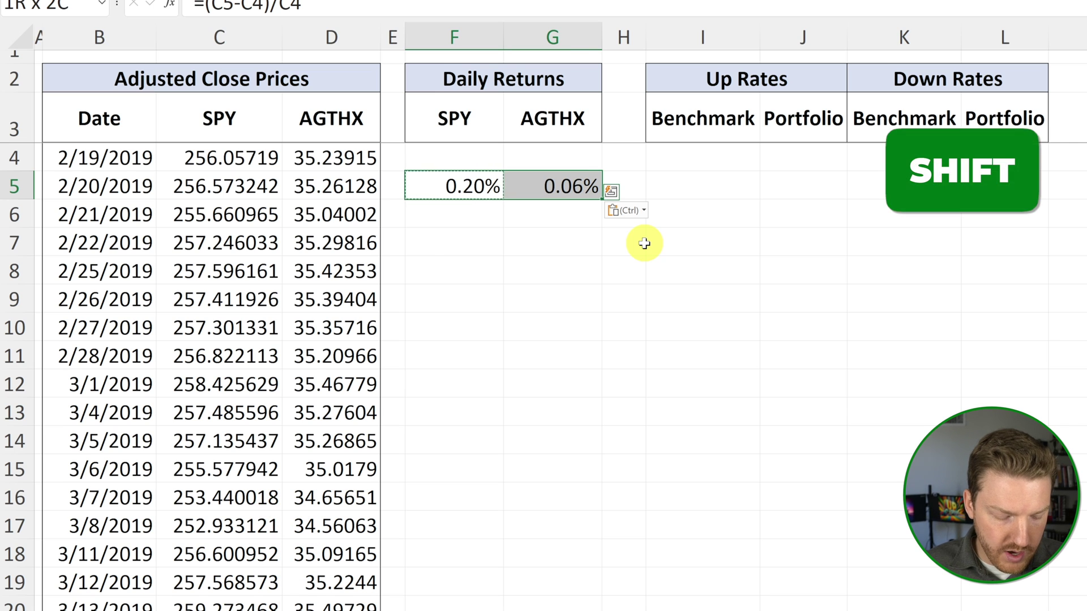
pyautogui.hotkey('ctrl', 'c')
pyautogui.press('Left')
pyautogui.press('Left')
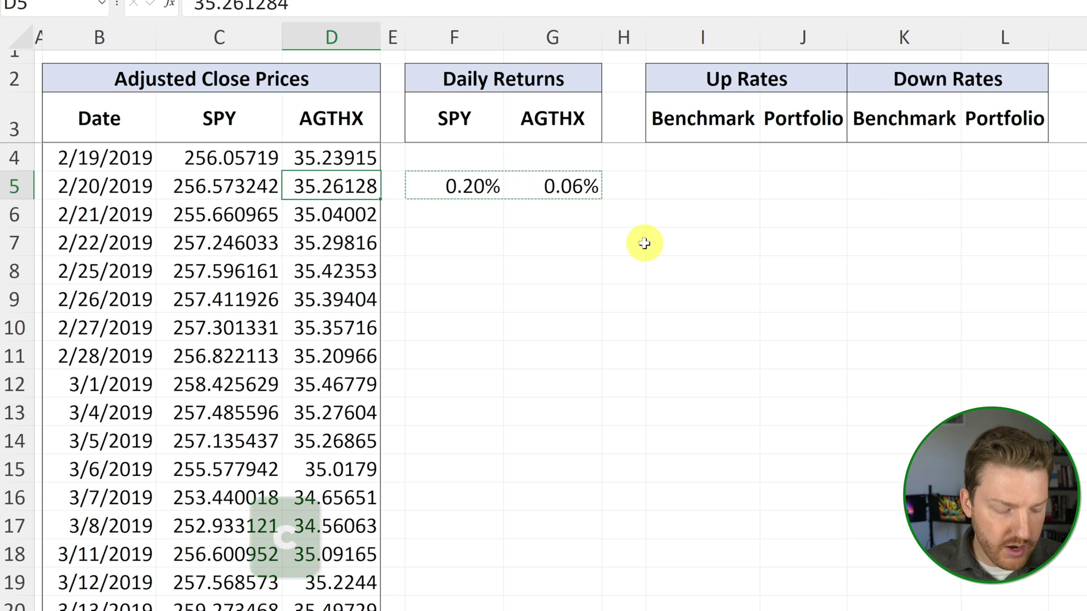
pyautogui.hotkey('ctrl', 'Down')
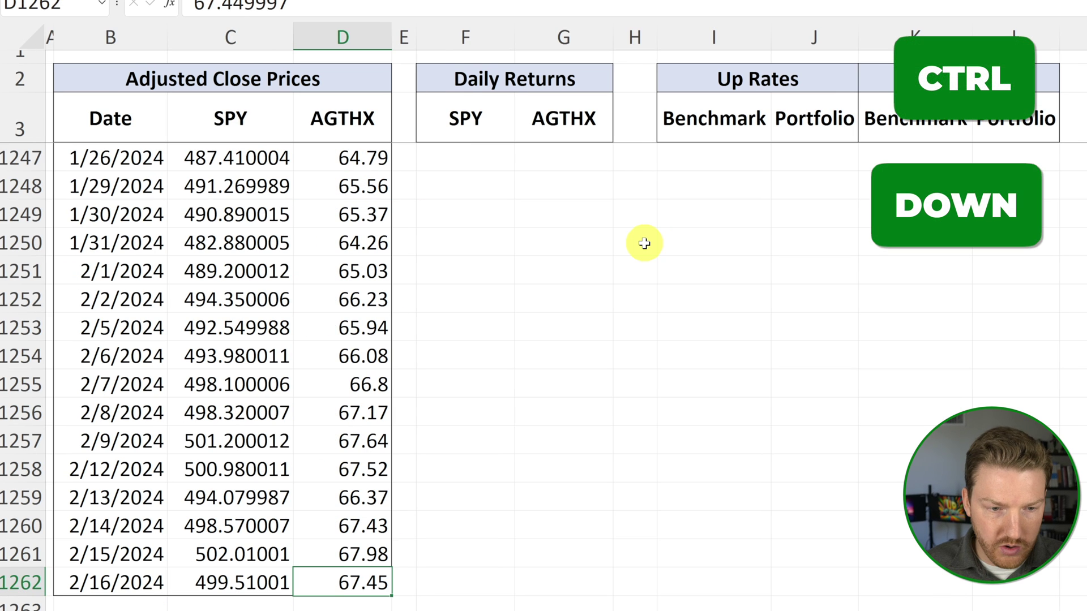
pyautogui.press('Right')
pyautogui.press('Right')
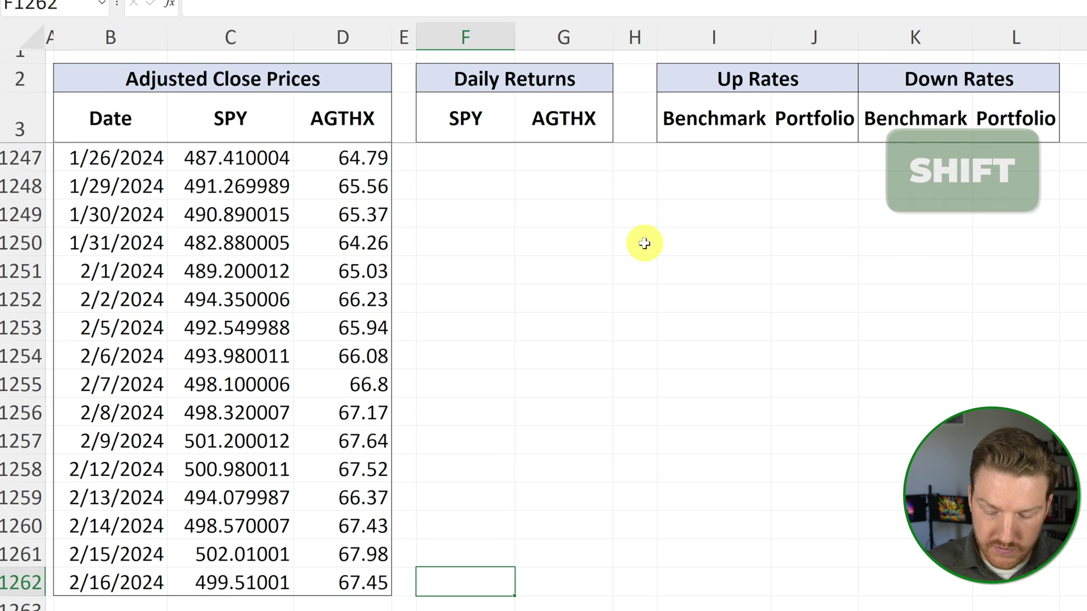
pyautogui.hotkey('shift', 'Right')
pyautogui.hotkey('ctrl', 'shift', 'Up')
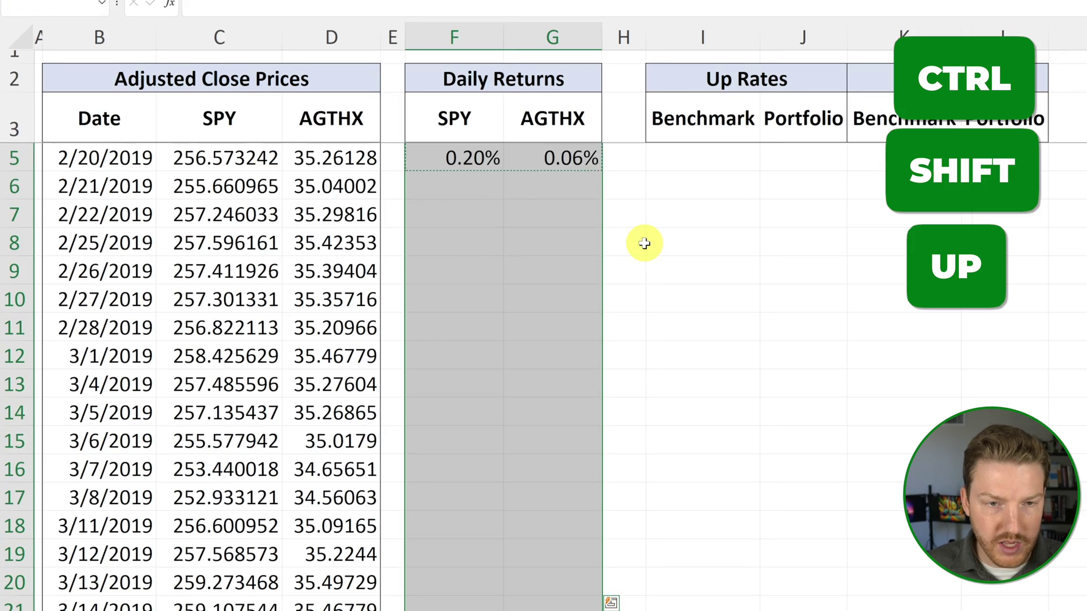
pyautogui.hotkey('ctrl', 'v')
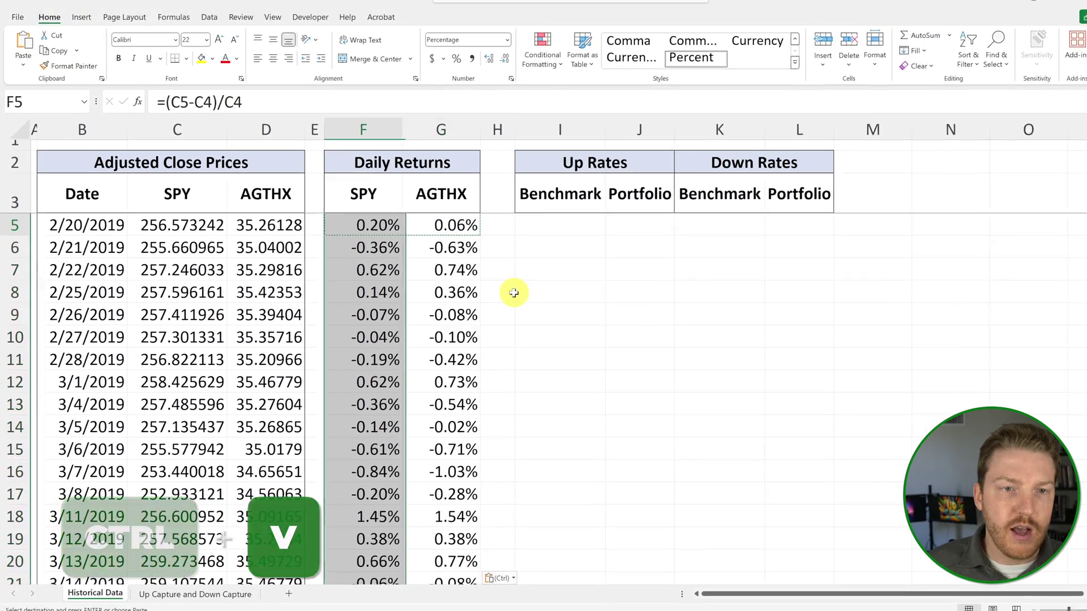
pyautogui.press('Up')
pyautogui.press('Up')
pyautogui.press('Down')
pyautogui.press('Down')
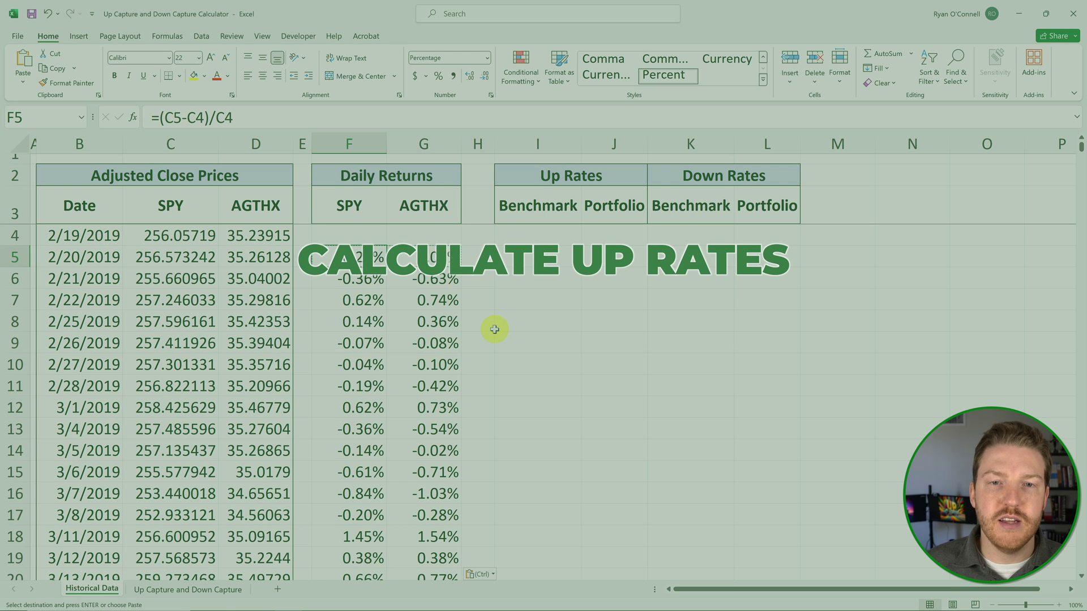
# - Examine the Up Rates headers and compare SPY and AGTHX returns on days when SPY rose, in rows 5, 7 and 8
pyautogui.click(578, 215)
pyautogui.click(626, 217)
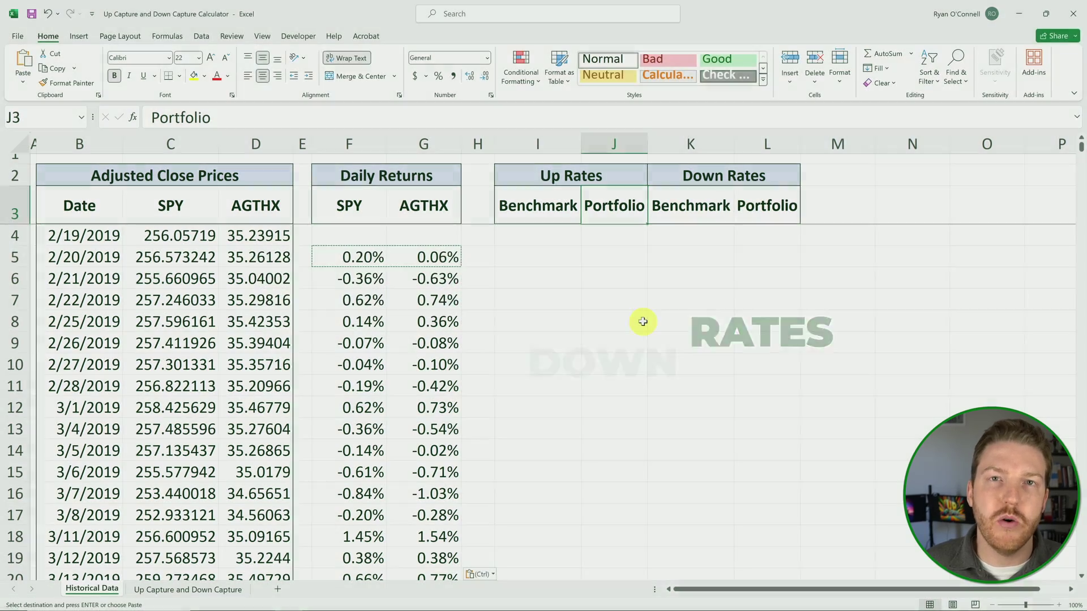
pyautogui.click(566, 262)
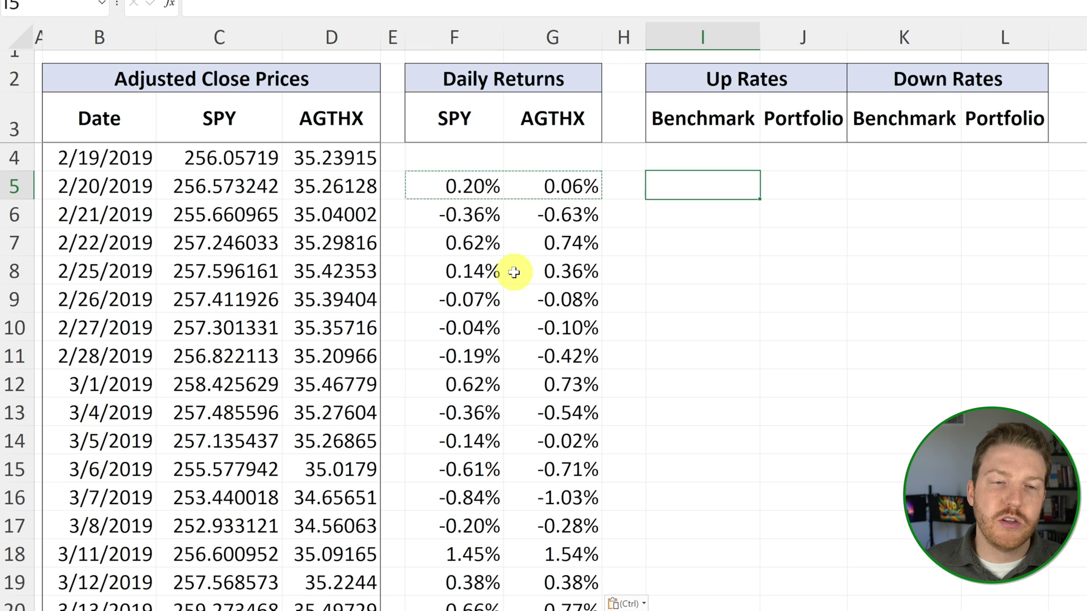
pyautogui.click(454, 110)
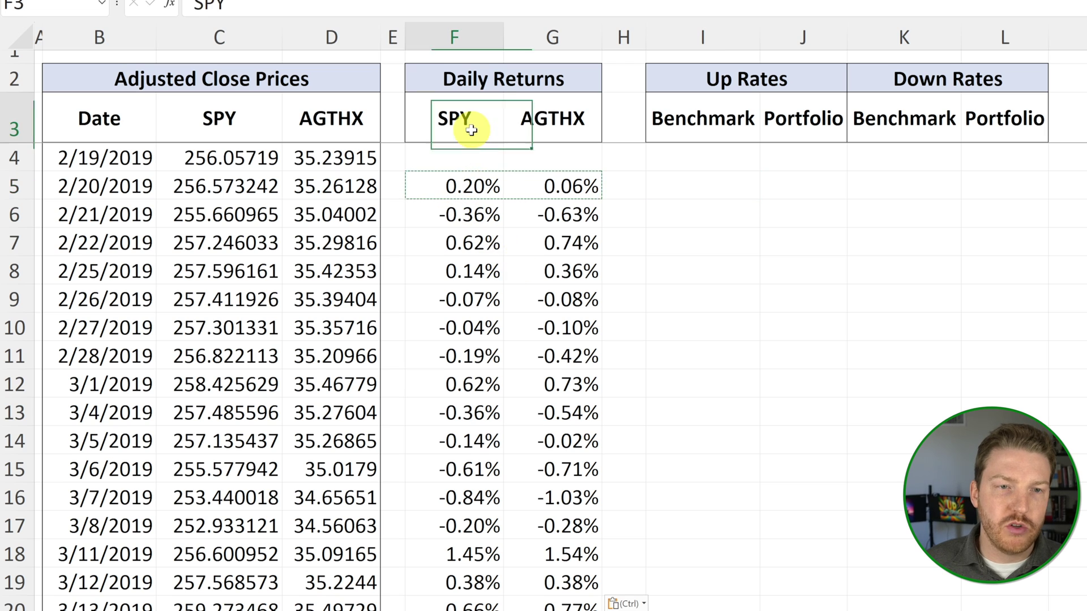
pyautogui.click(468, 186)
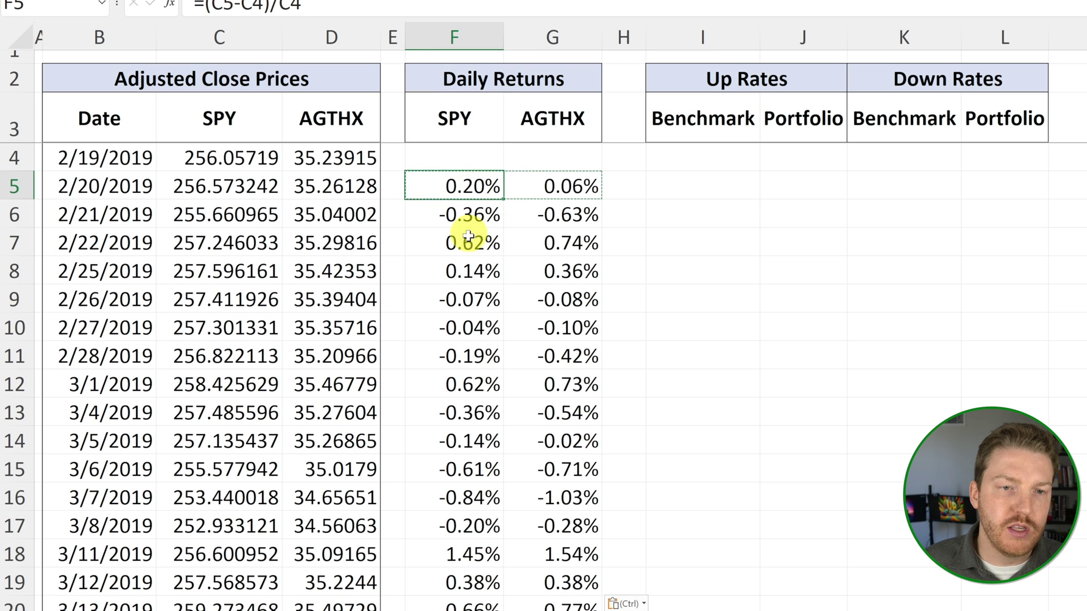
pyautogui.keyDown('ctrl'); pyautogui.click(467, 247); pyautogui.keyUp('ctrl')
pyautogui.keyDown('ctrl'); pyautogui.click(462, 272); pyautogui.keyUp('ctrl')
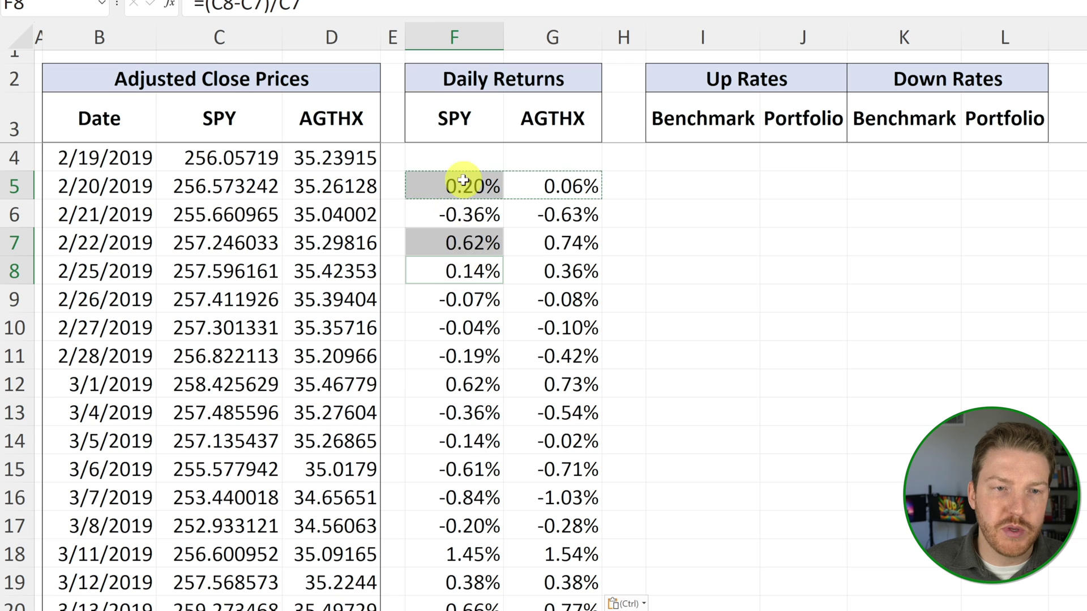
pyautogui.keyDown('ctrl'); pyautogui.click(575, 184); pyautogui.keyUp('ctrl')
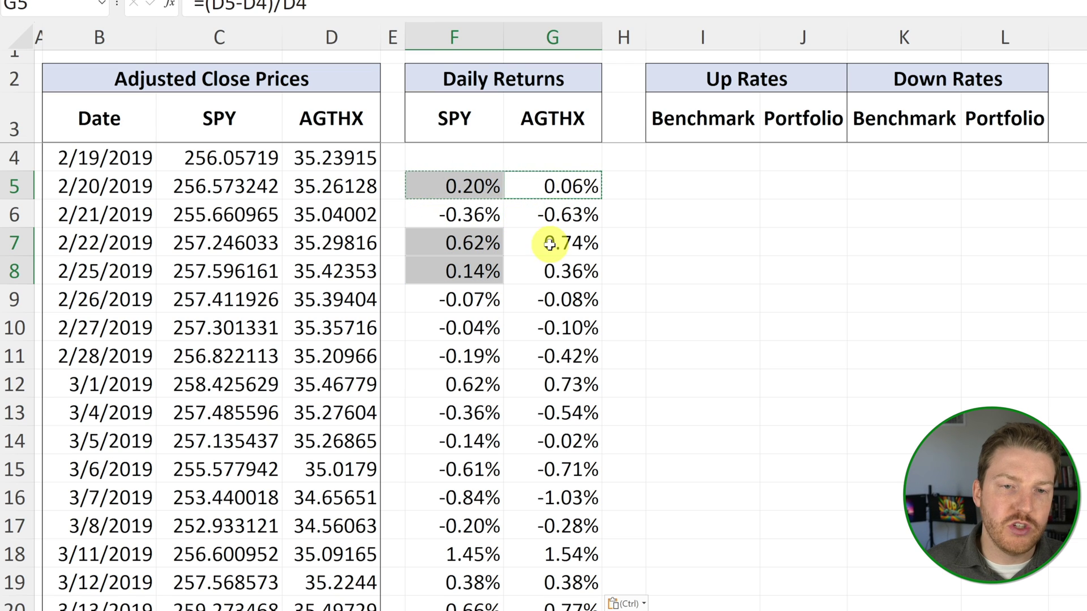
pyautogui.keyDown('ctrl'); pyautogui.click(562, 272); pyautogui.keyUp('ctrl')
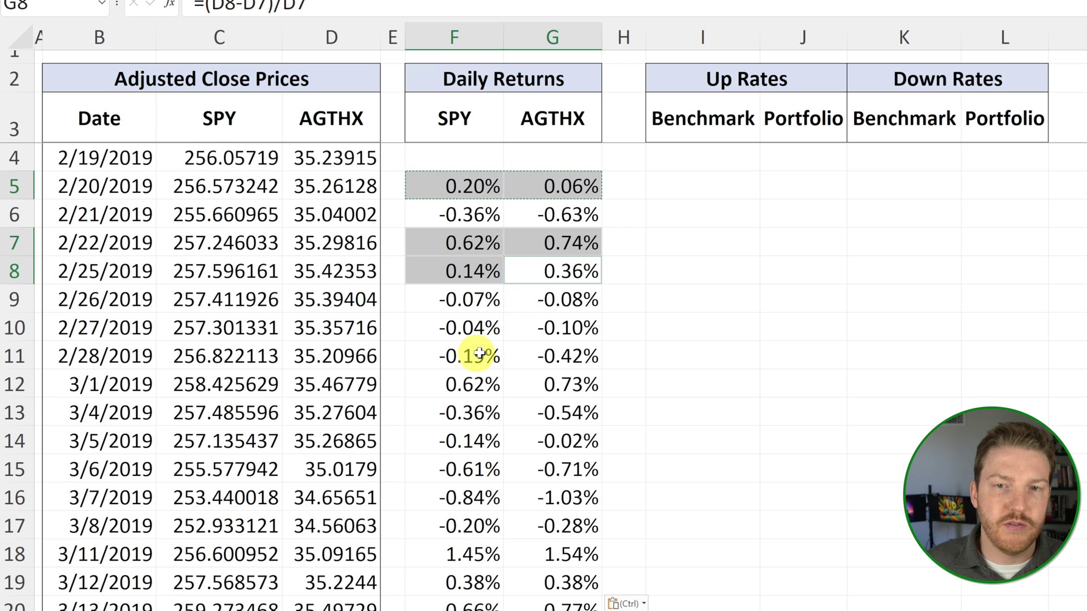
# - Compare SPY and AGTHX returns on days when SPY fell, in rows 6, 9 to 11 and 25, for the down rates
pyautogui.click(925, 176)
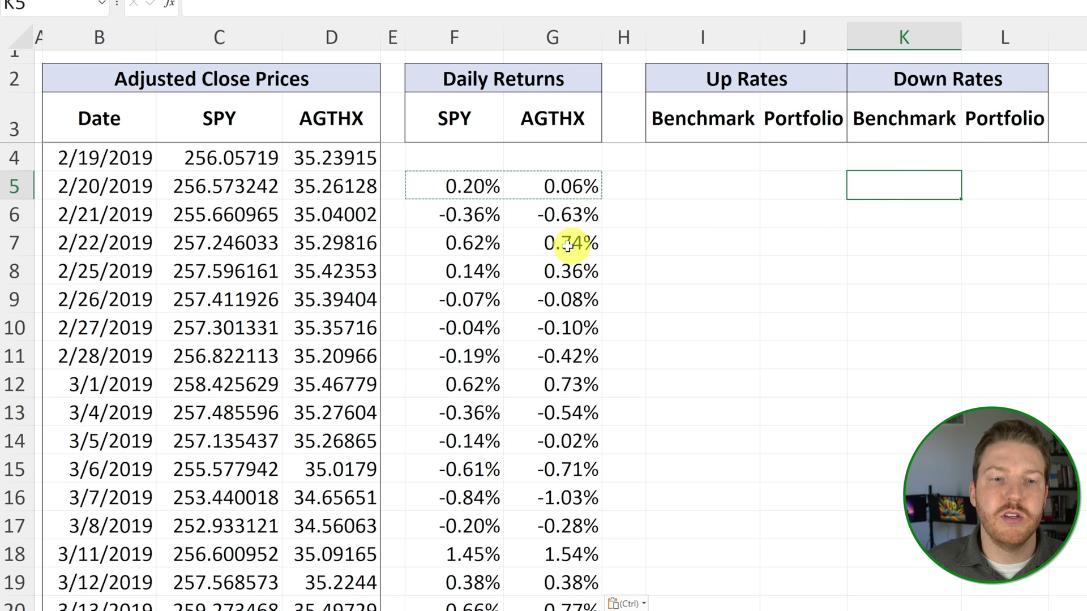
pyautogui.moveTo(473, 214); pyautogui.dragTo(560, 210)
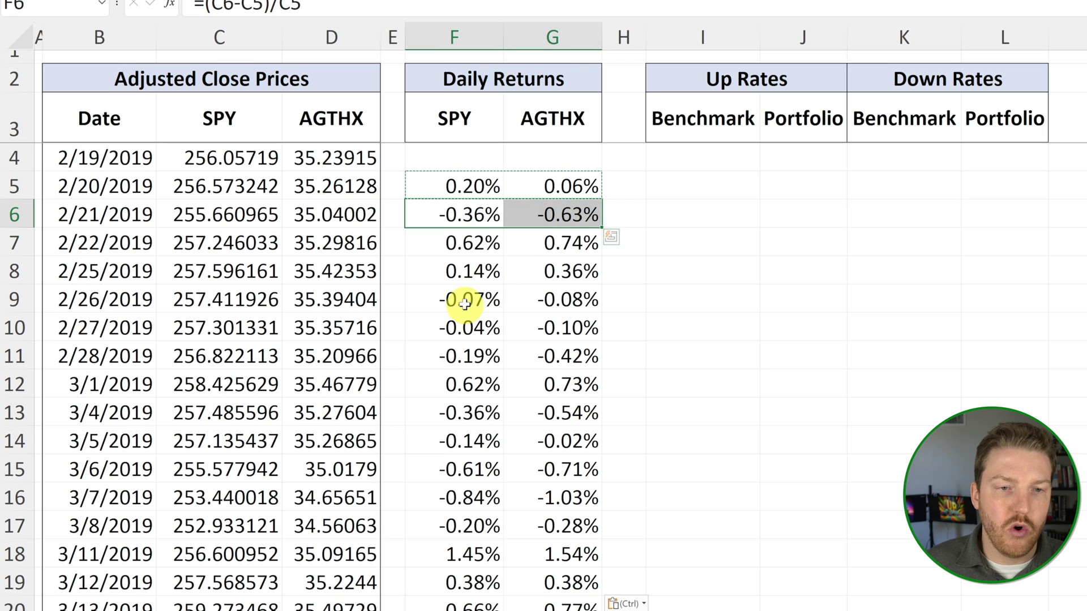
pyautogui.moveTo(463, 301); pyautogui.dragTo(561, 300)
pyautogui.moveTo(467, 327); pyautogui.dragTo(568, 357)
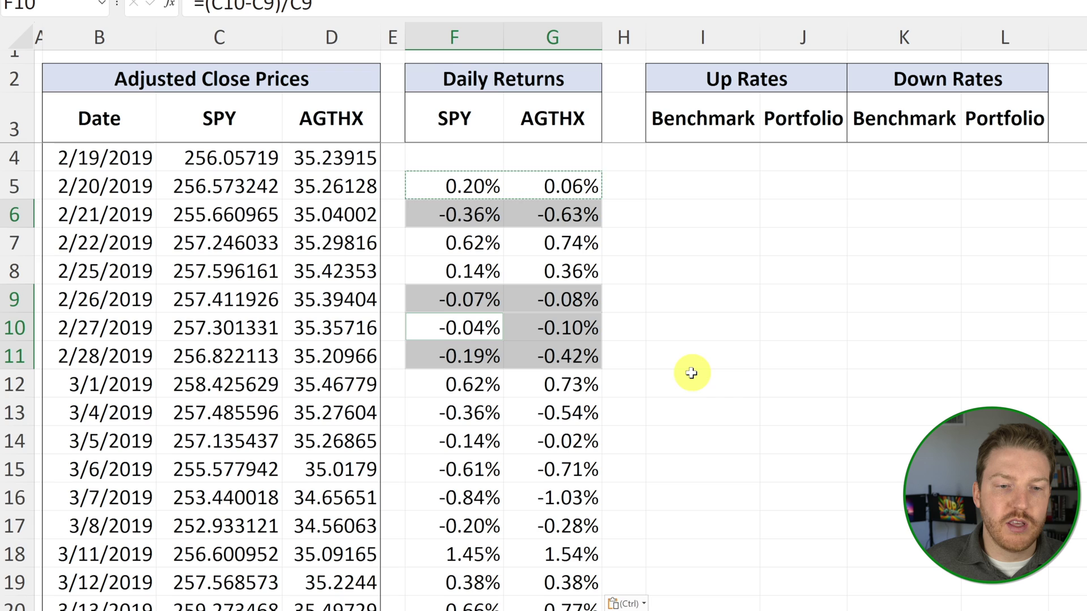
pyautogui.scroll(-2, 689, 357)
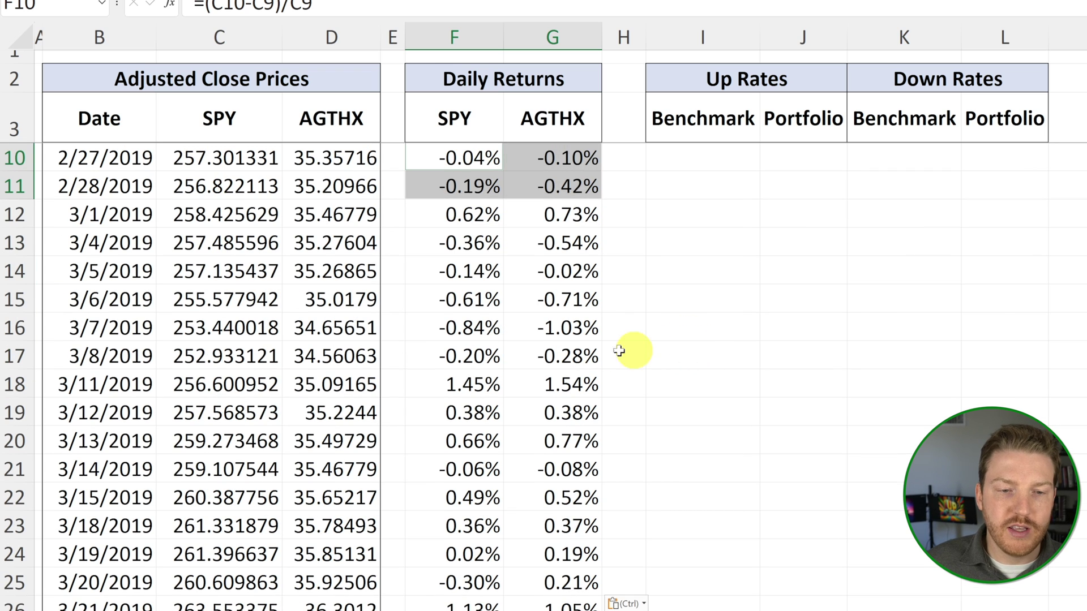
pyautogui.click(470, 584)
pyautogui.moveTo(470, 583); pyautogui.dragTo(532, 584)
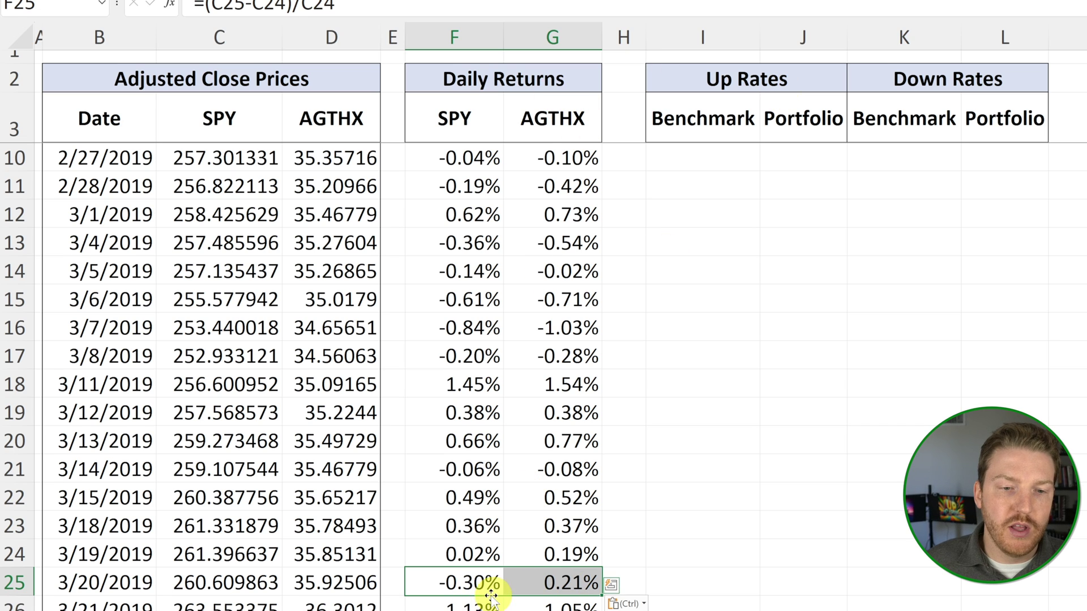
pyautogui.click(552, 581)
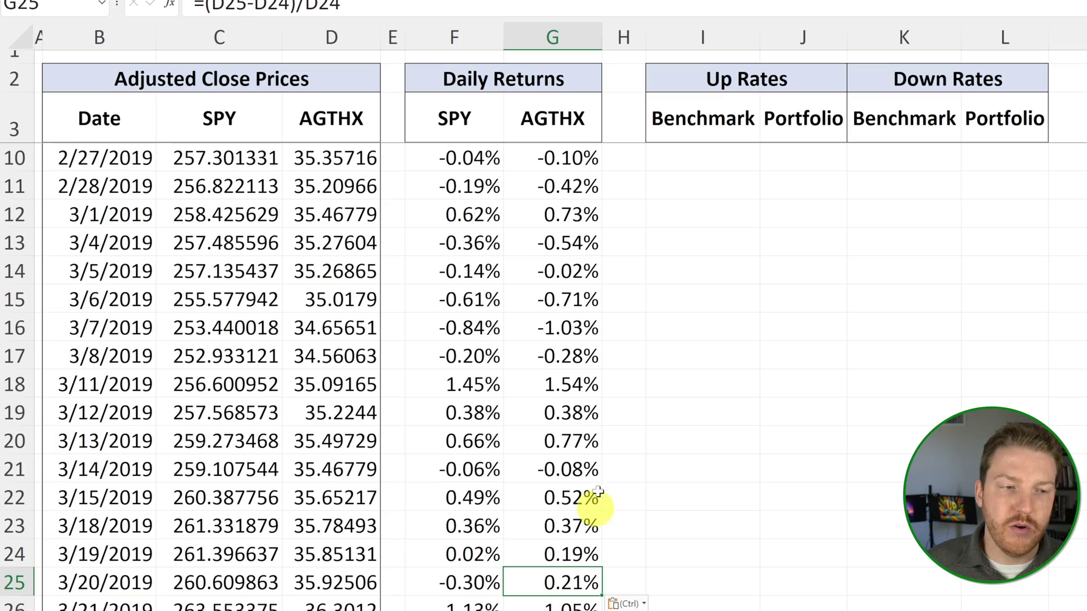
pyautogui.scroll(2, 600, 442)
# - Enter the benchmark up rate formula =IF($F5>=0,F5," ") in I5, locking only the column of the SPY return test
pyautogui.click(740, 188)
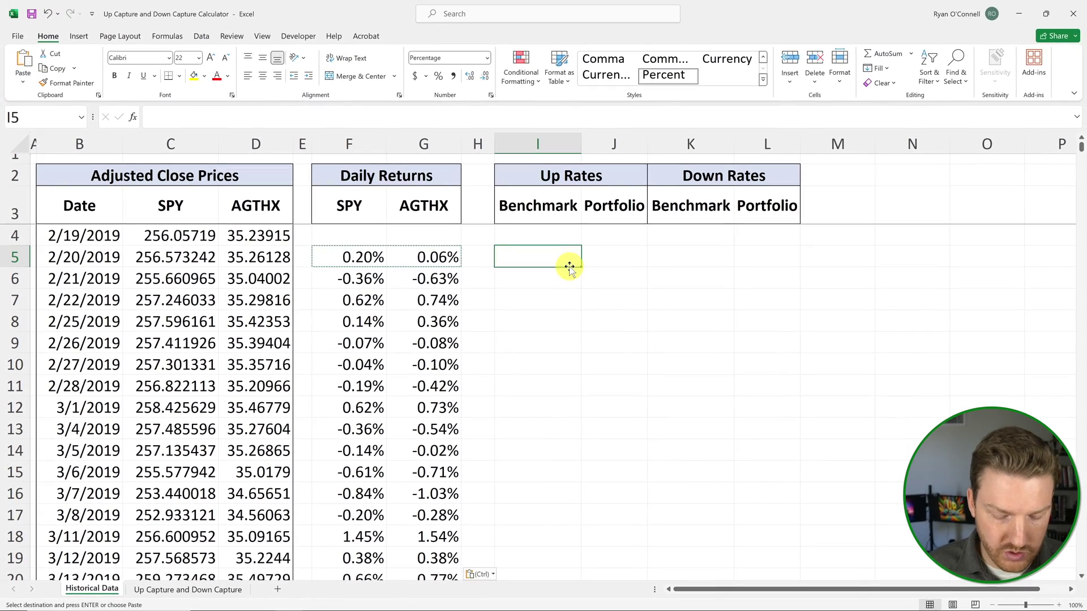
pyautogui.write('=if(')
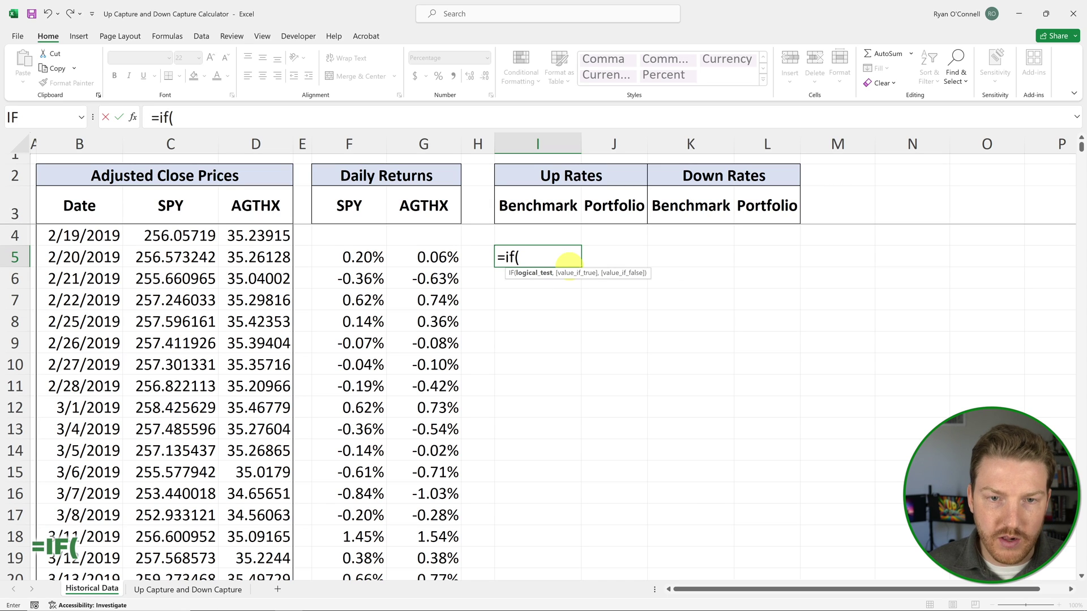
pyautogui.click(364, 256)
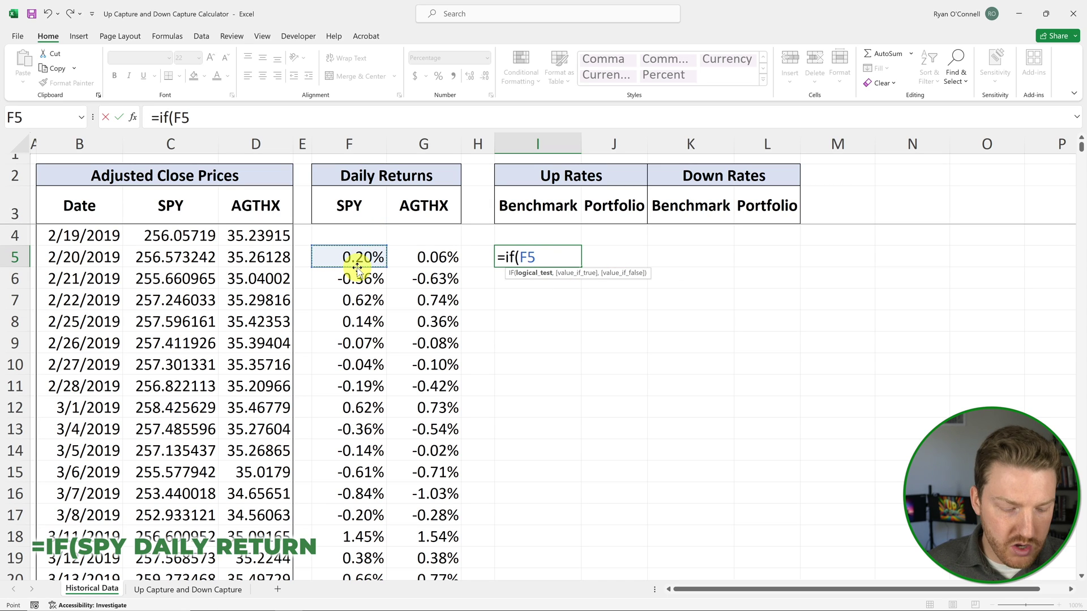
pyautogui.press('F4')
pyautogui.press('F4')
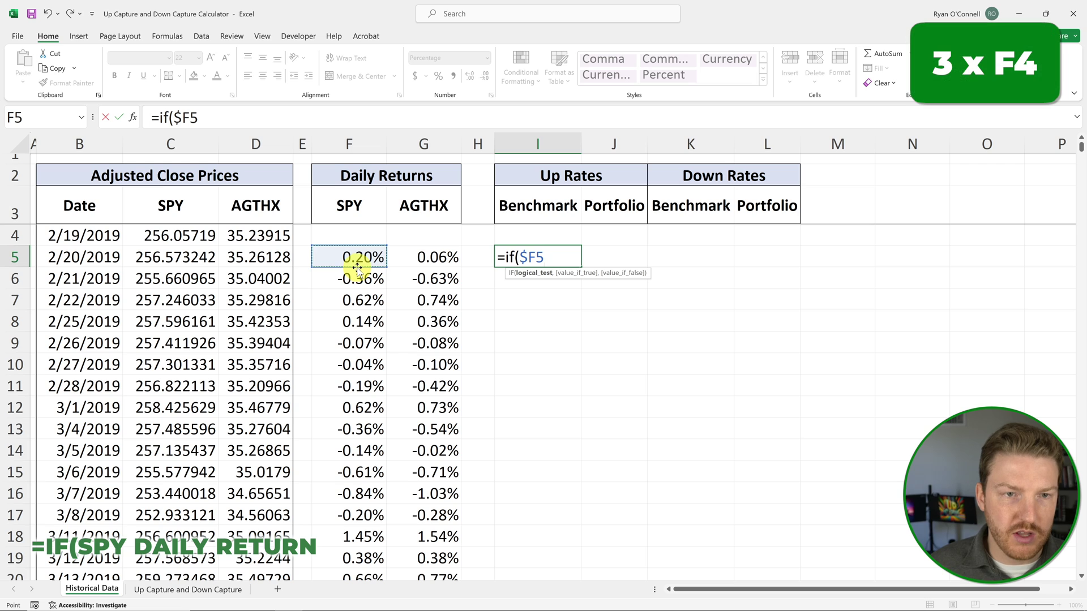
pyautogui.write('>=0,')
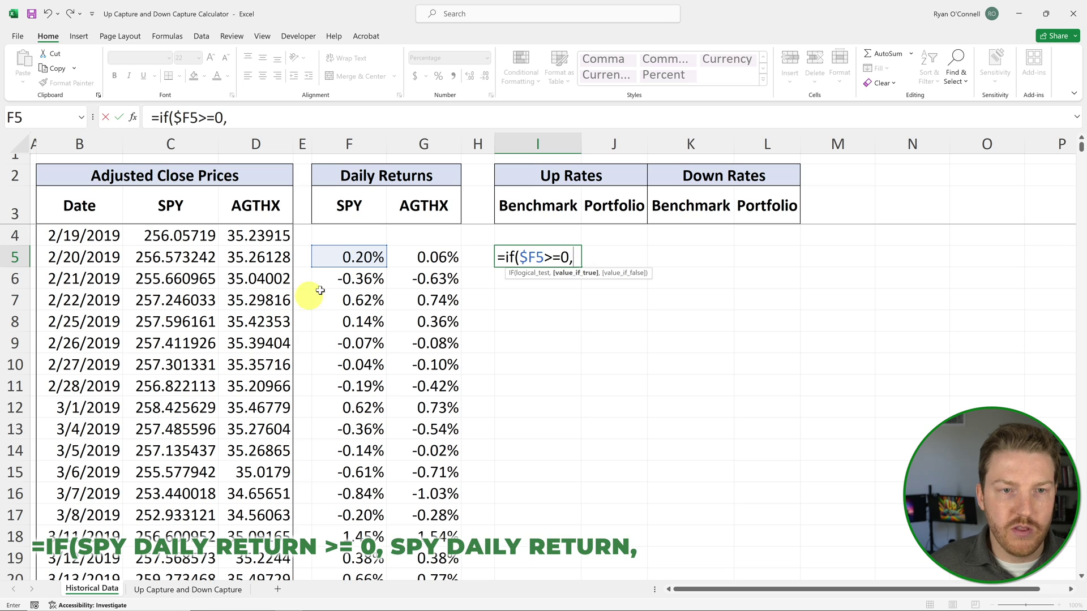
pyautogui.click(358, 257)
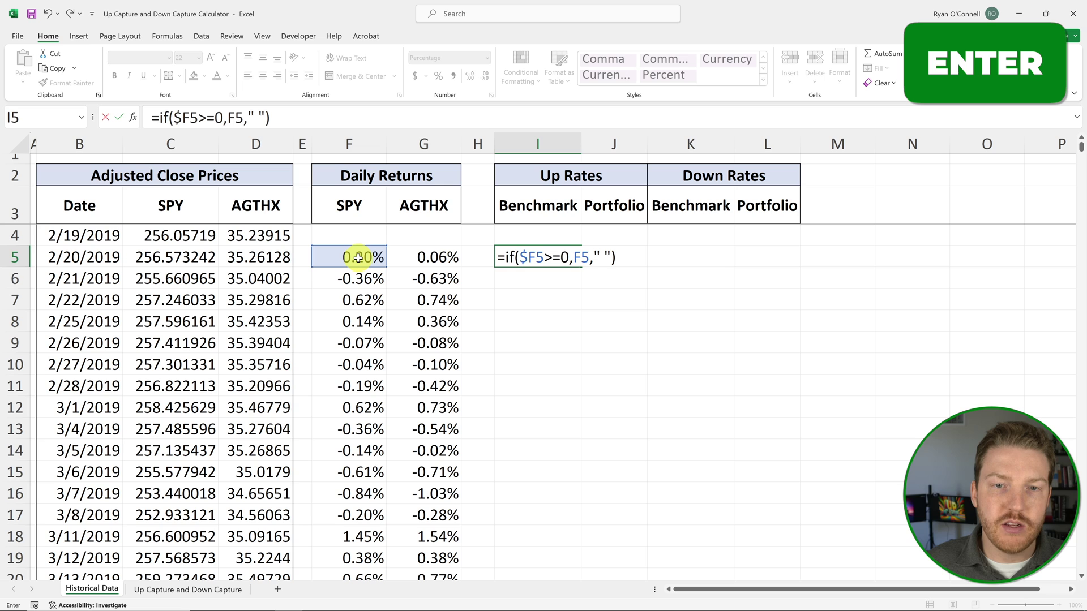
pyautogui.press('Return')
# - Copy the up rate formula from I5 to the Portfolio column in J5 and check its cell references
pyautogui.click(574, 256)
pyautogui.moveTo(580, 266); pyautogui.dragTo(606, 258)
pyautogui.click(606, 257)
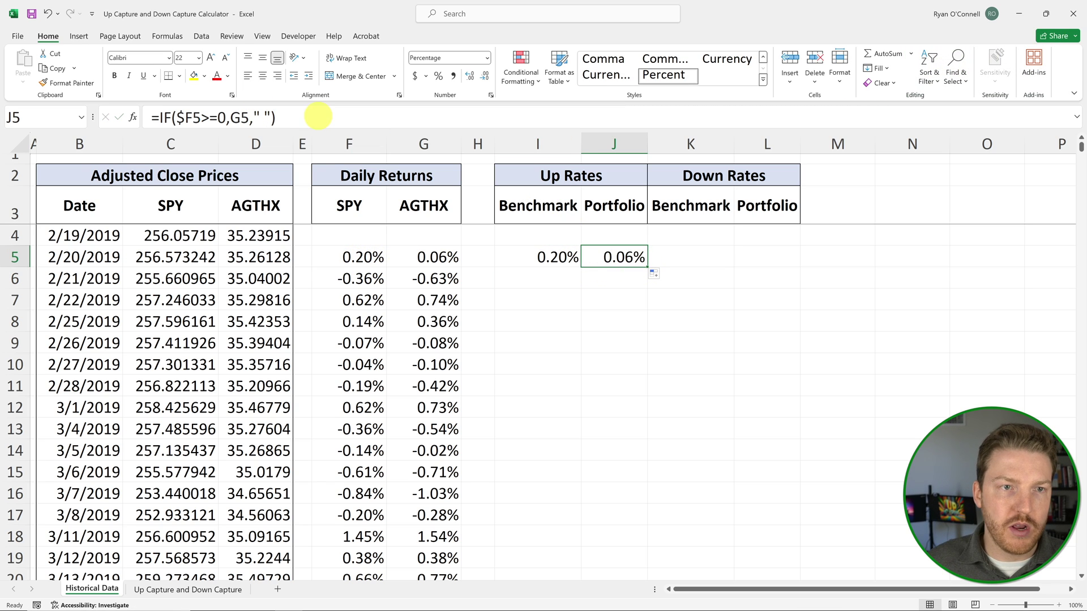
pyautogui.click(318, 116)
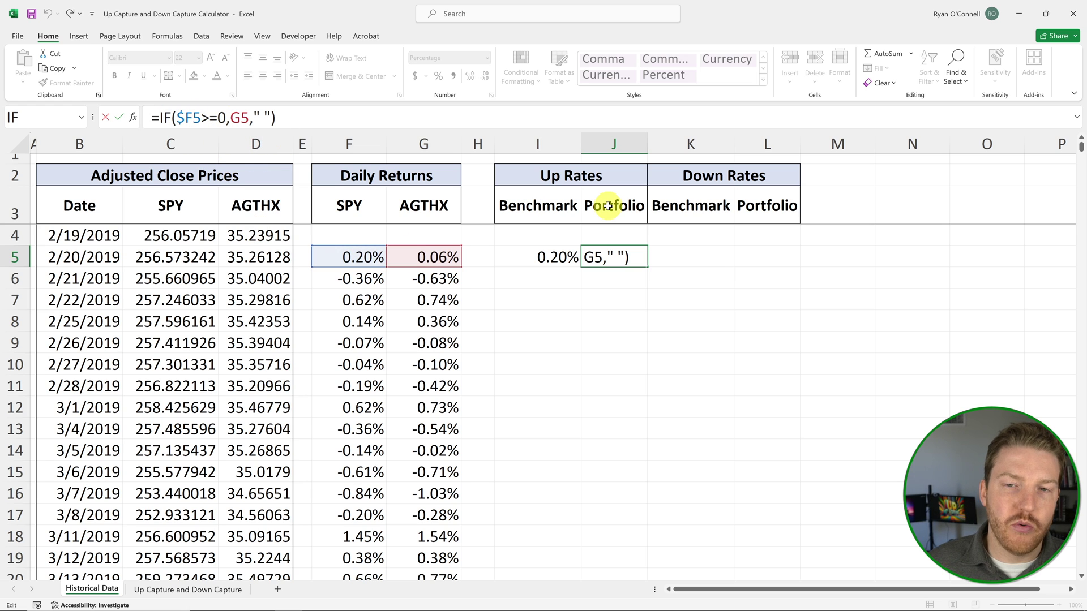
pyautogui.press('Return')
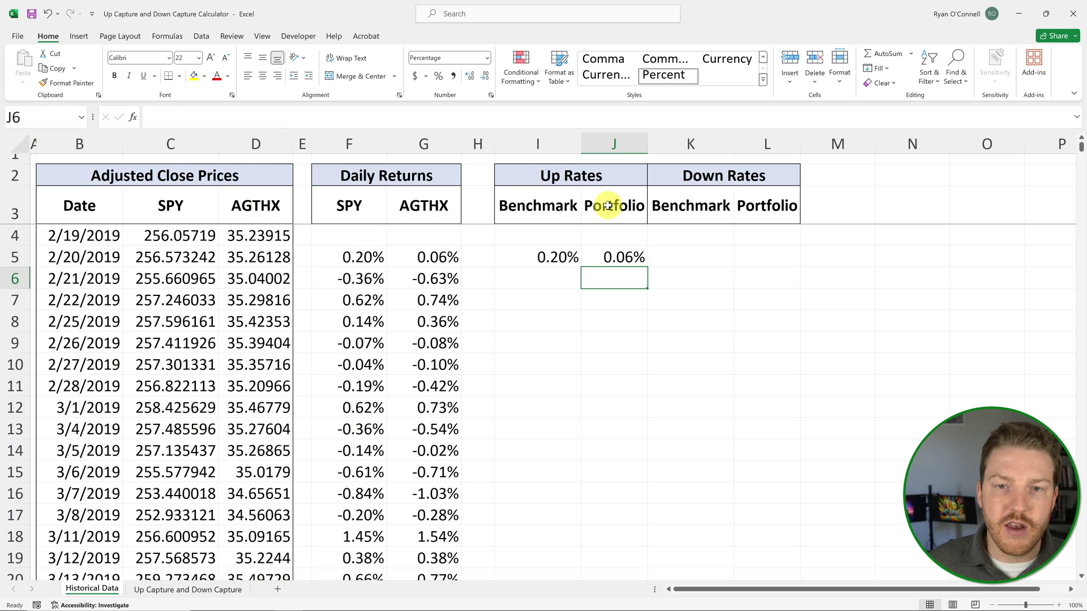
# - Reuse the I5 formula for the benchmark down rate in K5, changing the condition to give =IF($F5<0,F5," ")
pyautogui.click(682, 256)
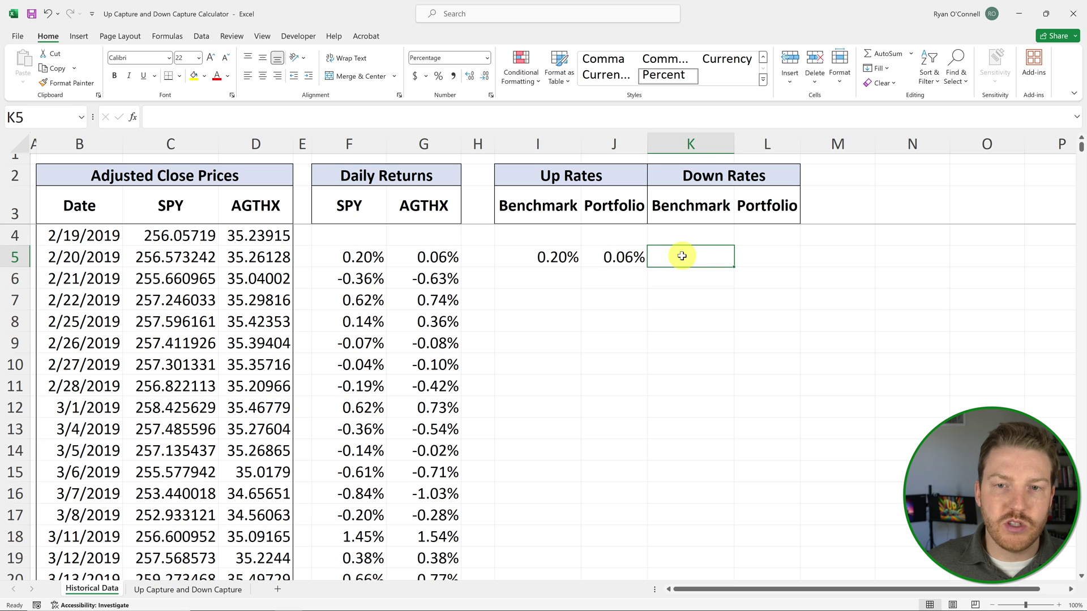
pyautogui.click(545, 257)
pyautogui.moveTo(304, 116); pyautogui.dragTo(4, 104)
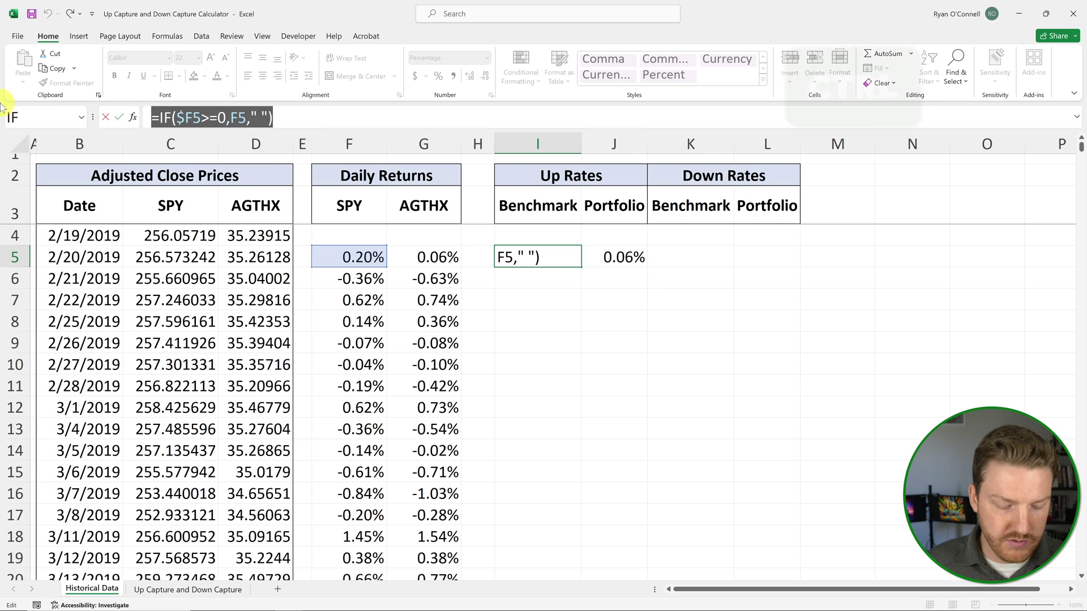
pyautogui.hotkey('ctrl', 'c')
pyautogui.press('Return')
pyautogui.click(702, 257)
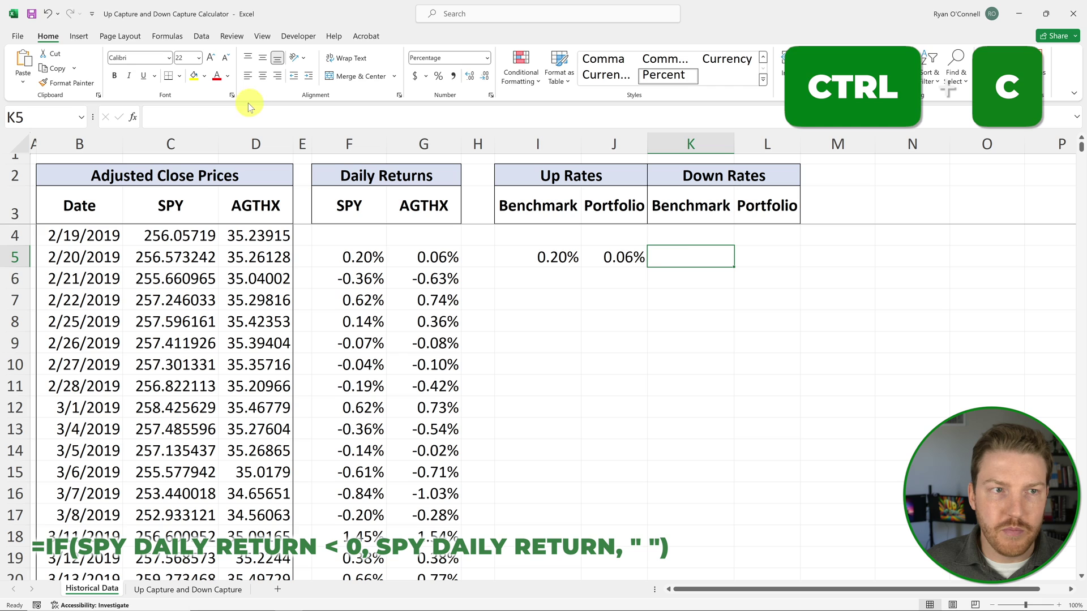
pyautogui.hotkey('ctrl', 'v')
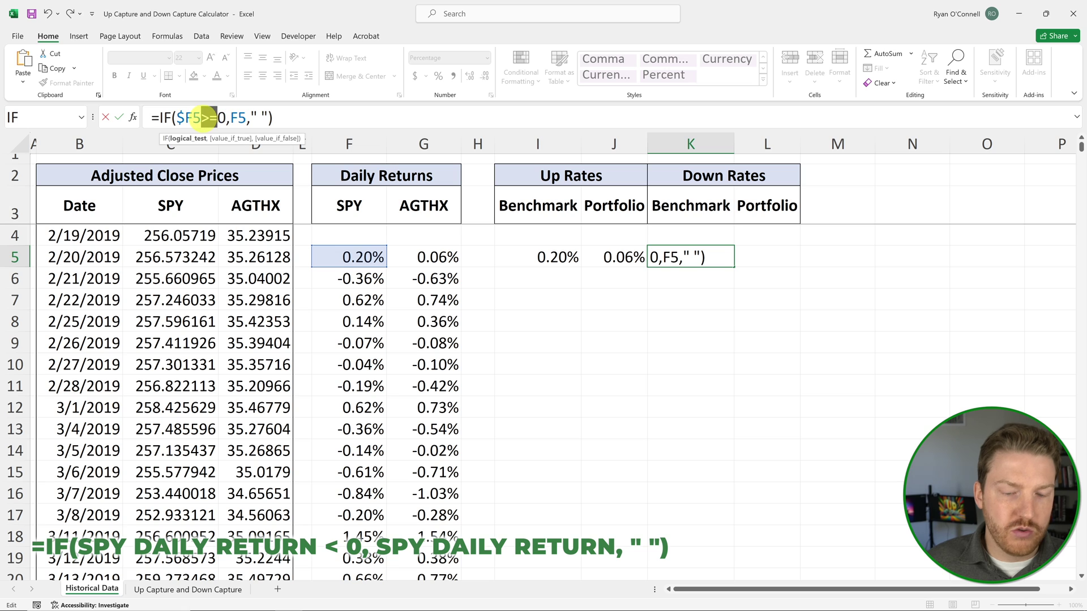
pyautogui.moveTo(205, 118); pyautogui.dragTo(217, 119)
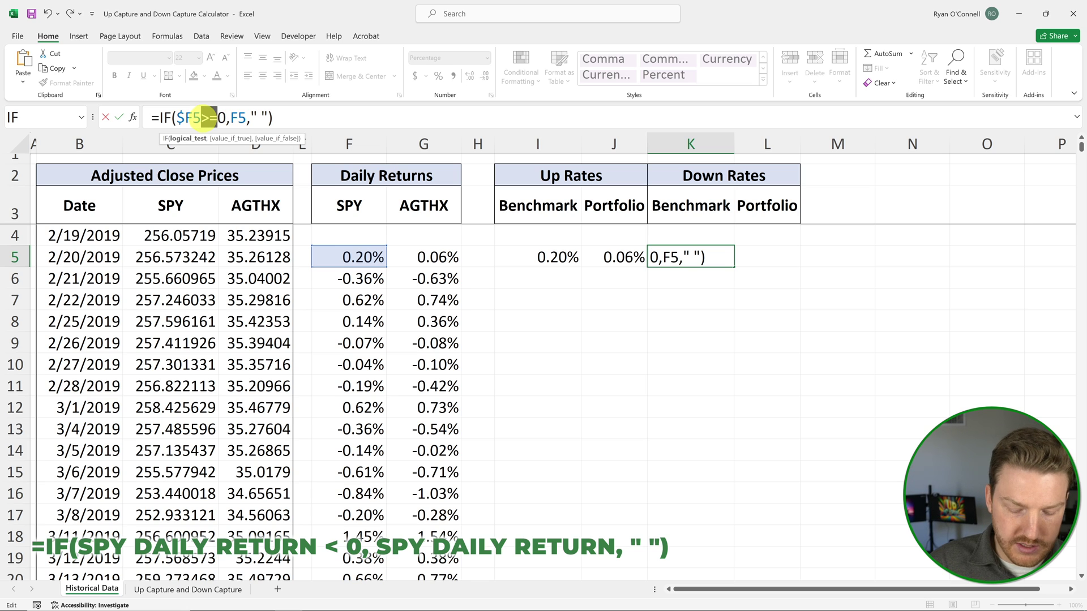
pyautogui.write('<')
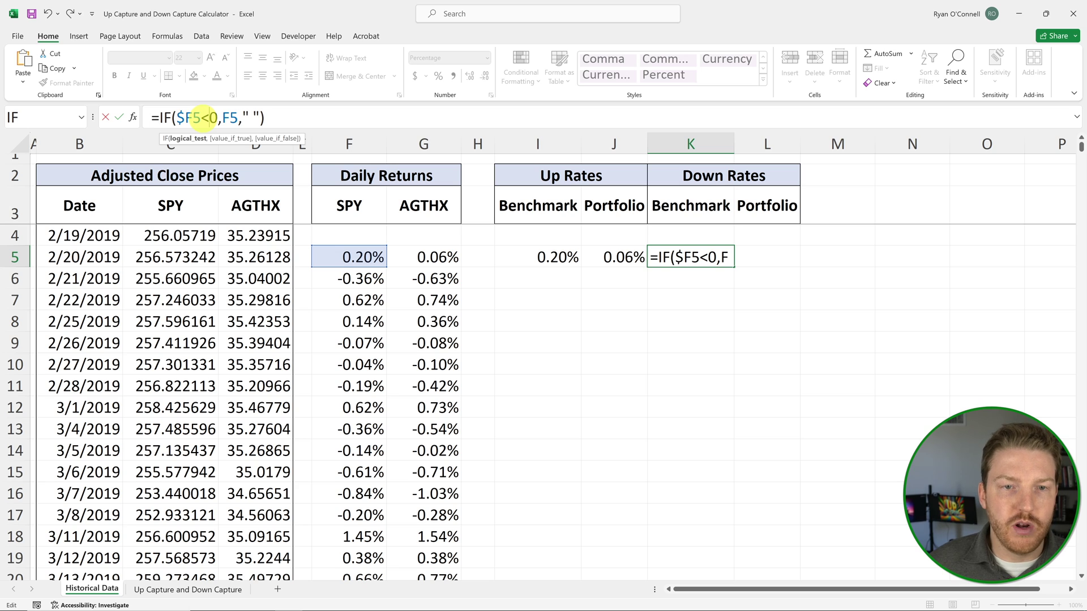
pyautogui.press('Return')
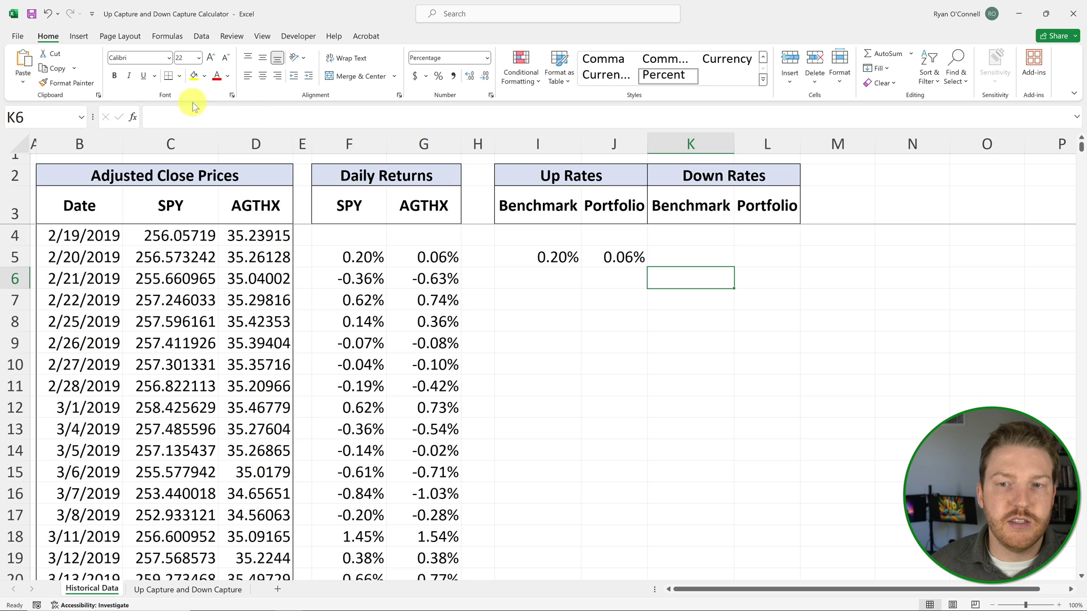
# - Copy the down rate formula from K5 to the Portfolio column in L5 and check its cell references
pyautogui.click(727, 260)
pyautogui.moveTo(744, 267); pyautogui.dragTo(781, 260)
pyautogui.click(781, 250)
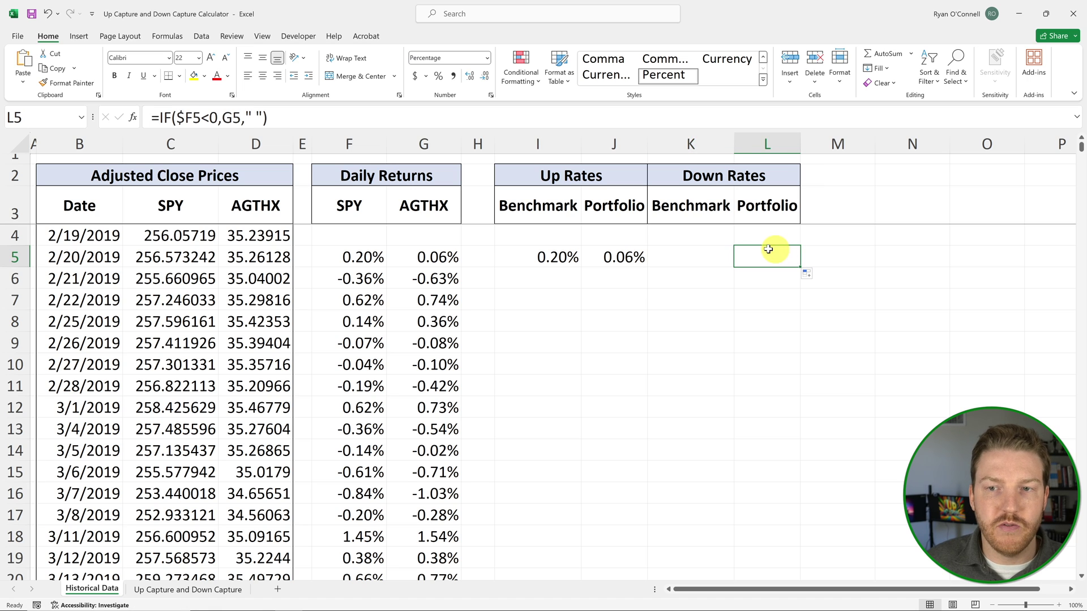
pyautogui.press('F2')
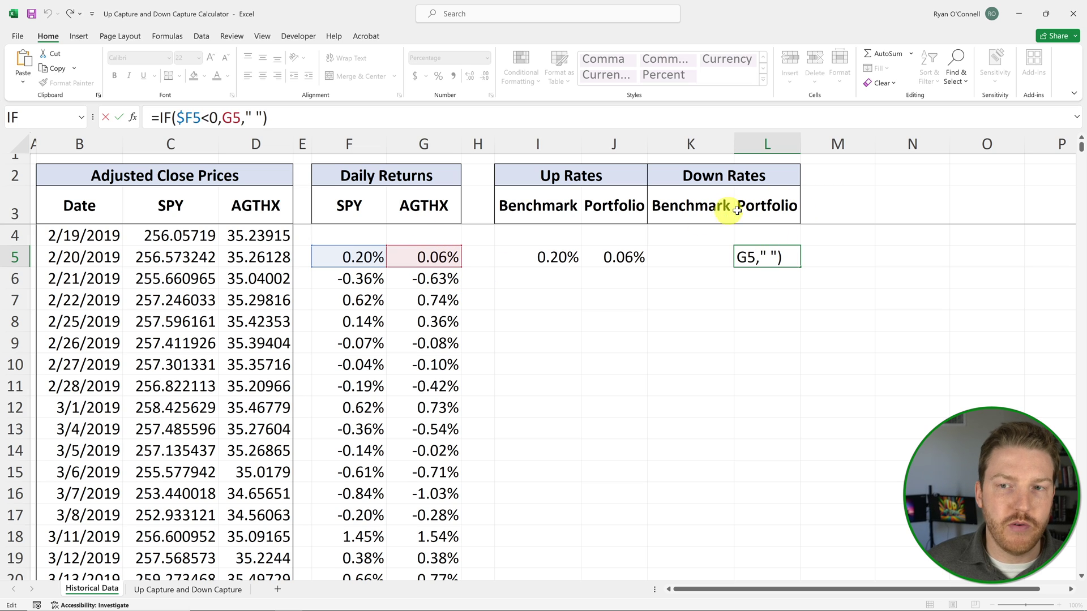
pyautogui.press('Return')
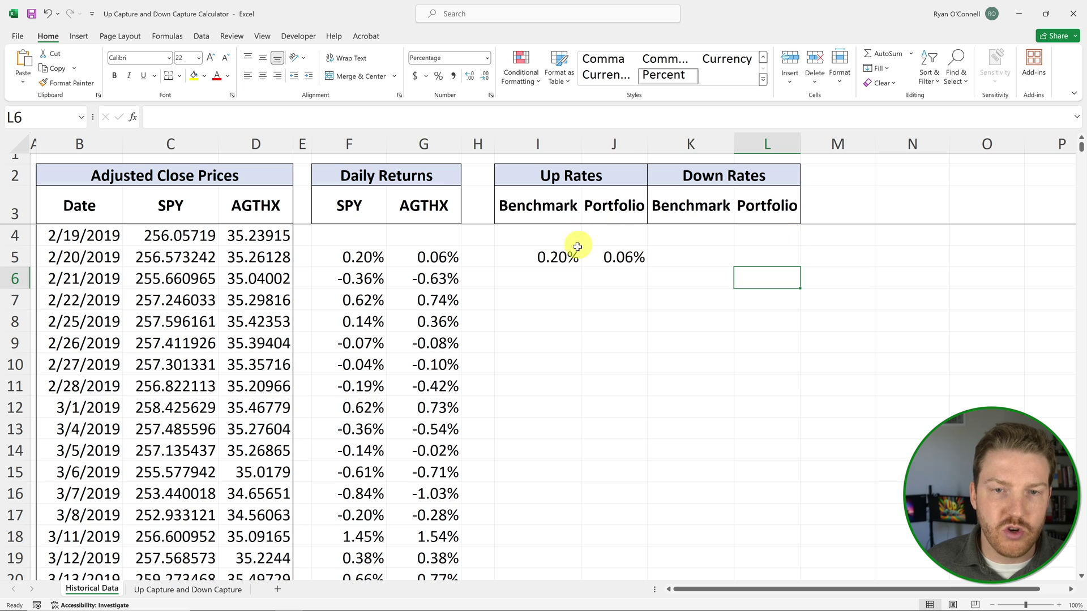
# - Fill the up and down rate formulas in I5:L5 down through row 17 and check the rates in rows 5 to 8
pyautogui.moveTo(559, 261); pyautogui.dragTo(797, 521)
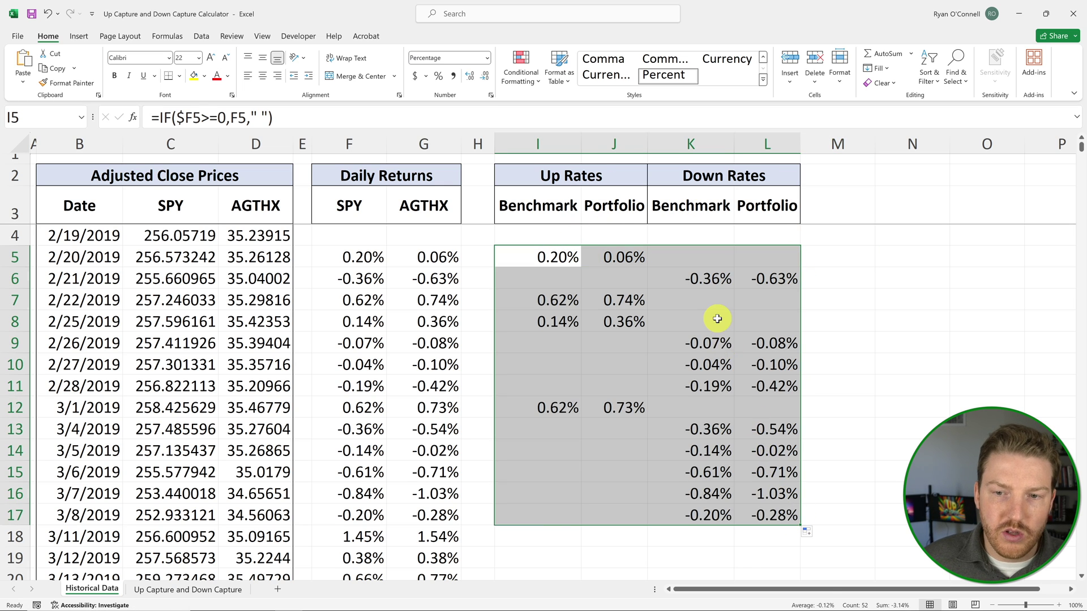
pyautogui.click(718, 319)
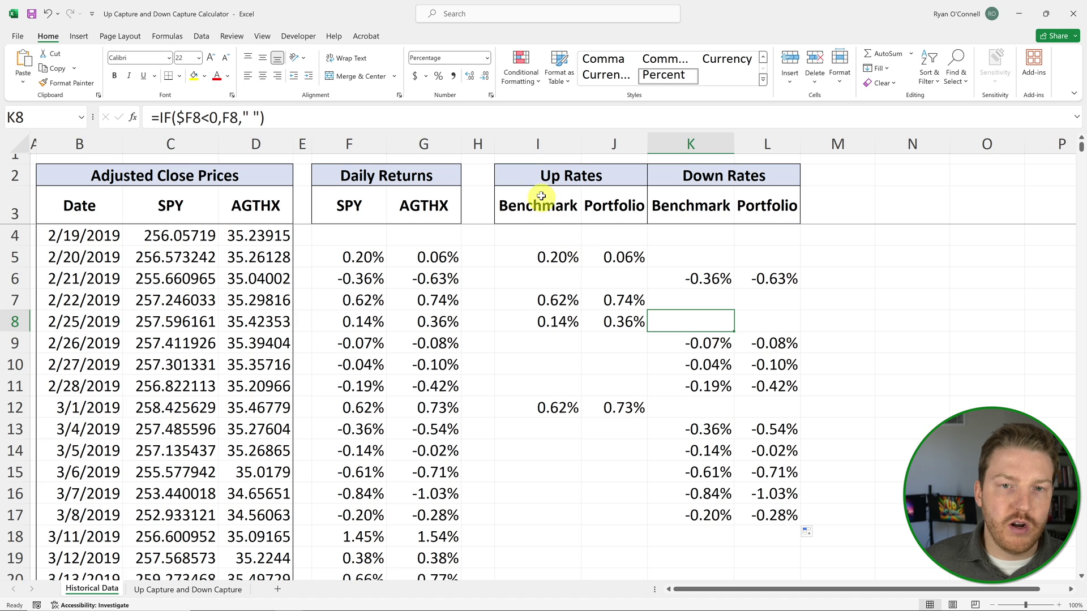
pyautogui.click(558, 256)
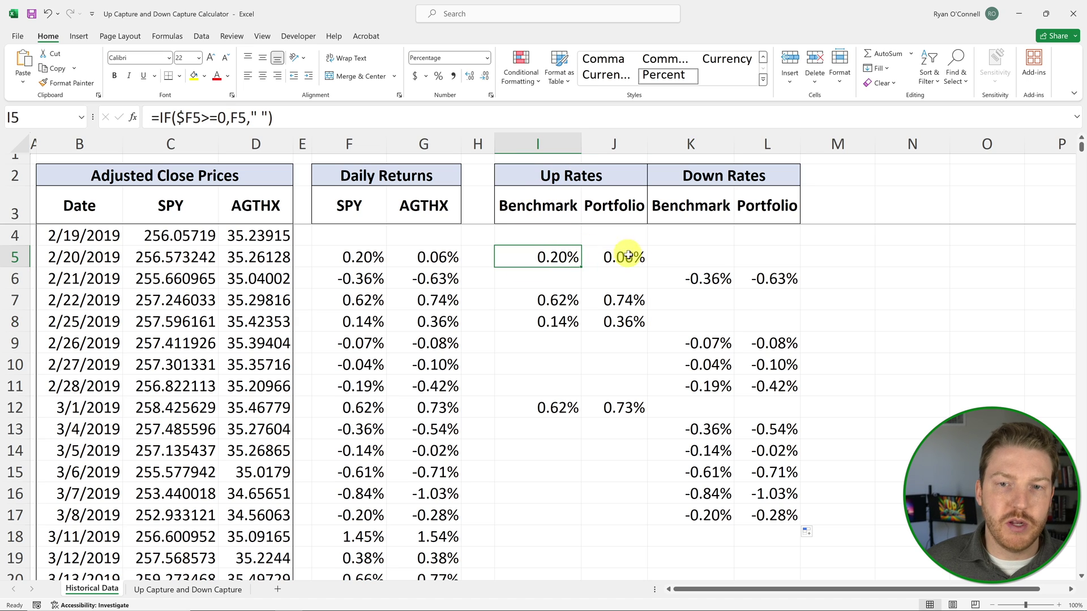
pyautogui.moveTo(613, 258); pyautogui.dragTo(558, 256)
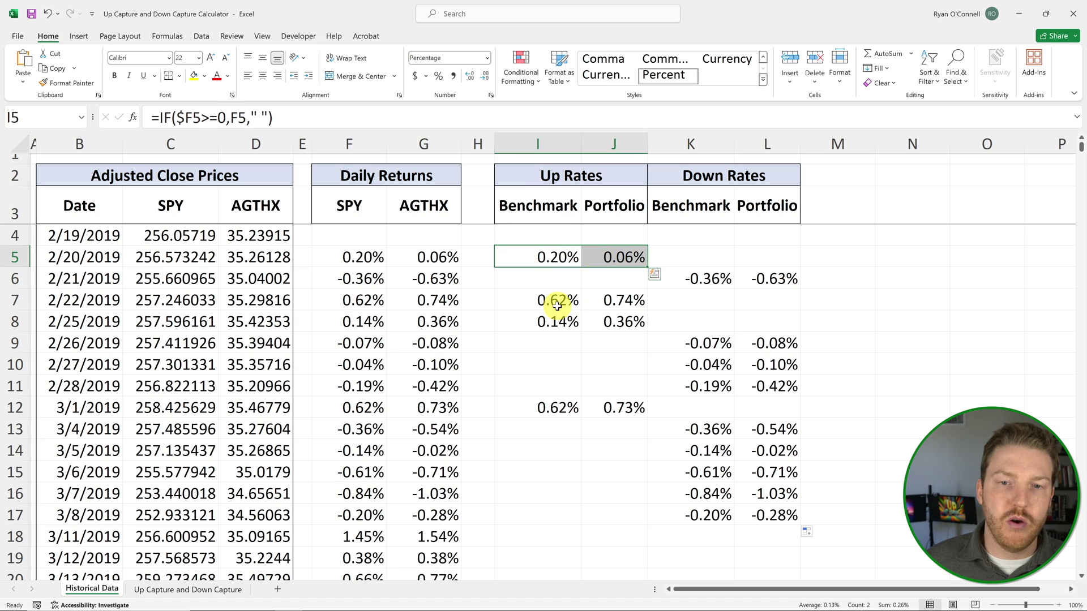
pyautogui.moveTo(559, 302); pyautogui.dragTo(594, 323)
pyautogui.moveTo(702, 279); pyautogui.dragTo(755, 281)
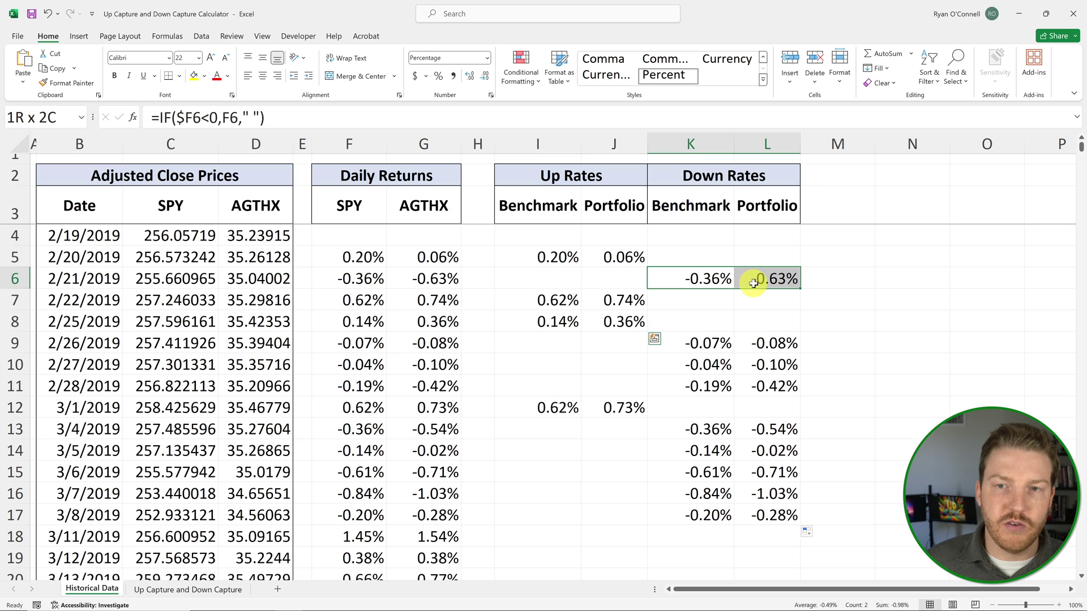
# - Copy the up and down rate formulas in I17:L17 down all four columns through the last price date in row 1262
pyautogui.moveTo(522, 515); pyautogui.dragTo(746, 522)
pyautogui.hotkey('ctrl', 'c')
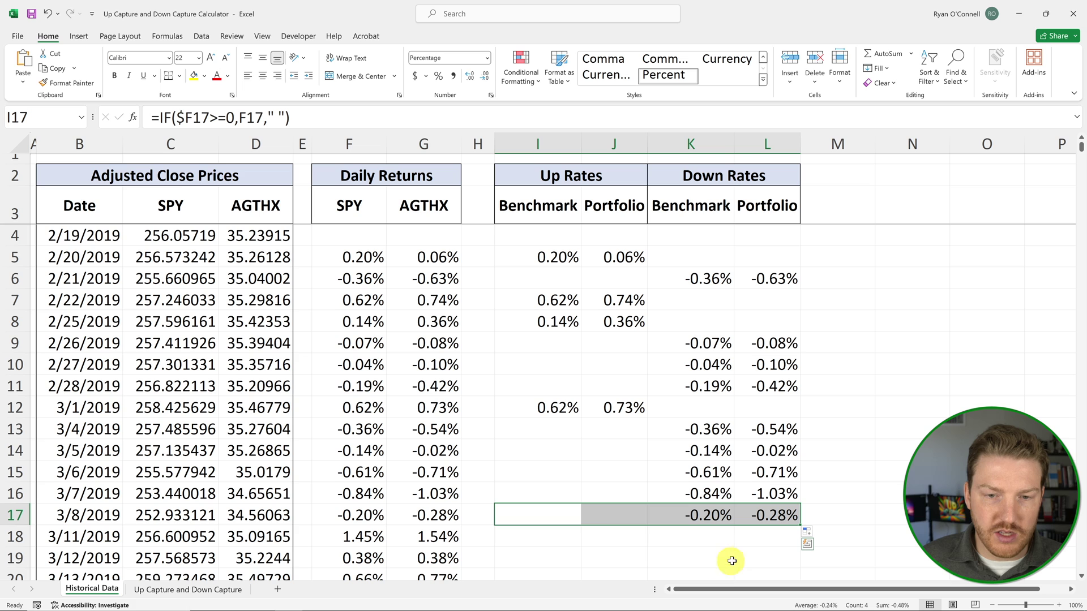
pyautogui.press('Left')
pyautogui.press('Left')
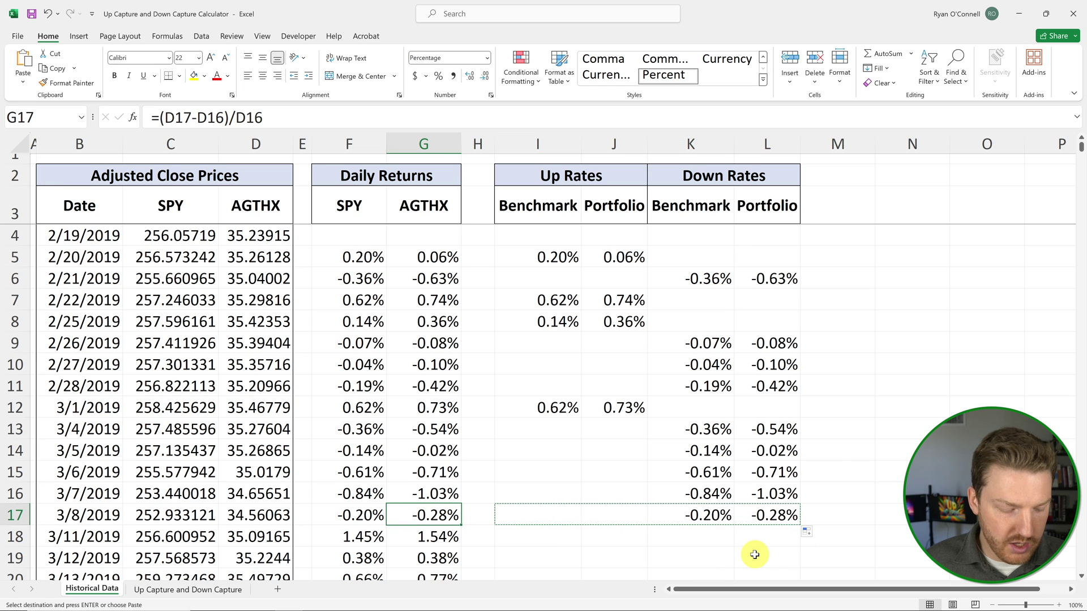
pyautogui.hotkey('ctrl', 'Down')
pyautogui.press('Right')
pyautogui.press('Right')
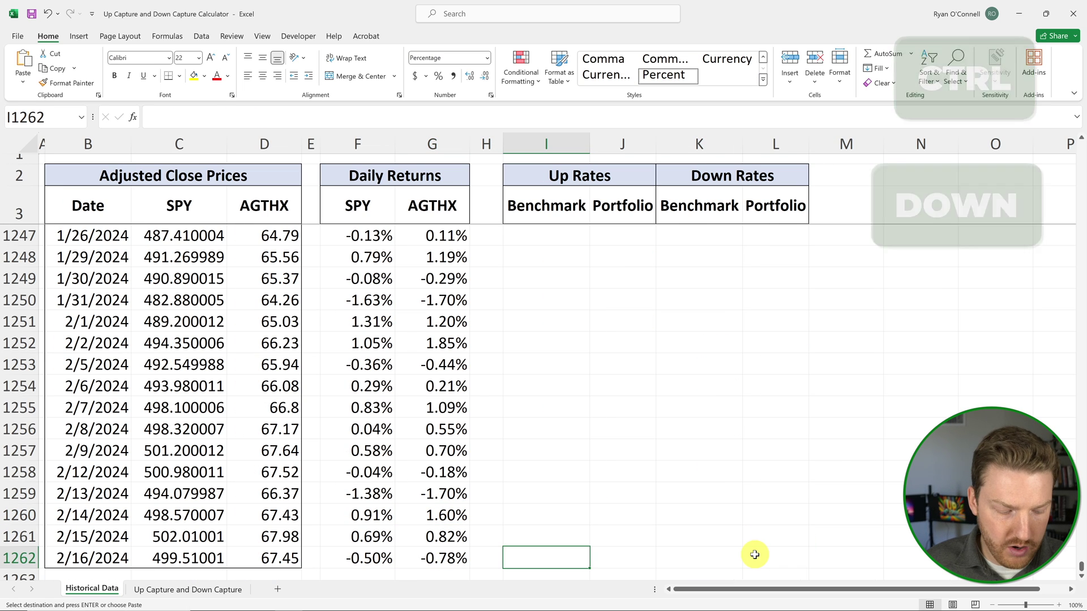
pyautogui.hotkey('shift', 'Right')
pyautogui.hotkey('shift', 'Right')
pyautogui.hotkey('shift', 'Right')
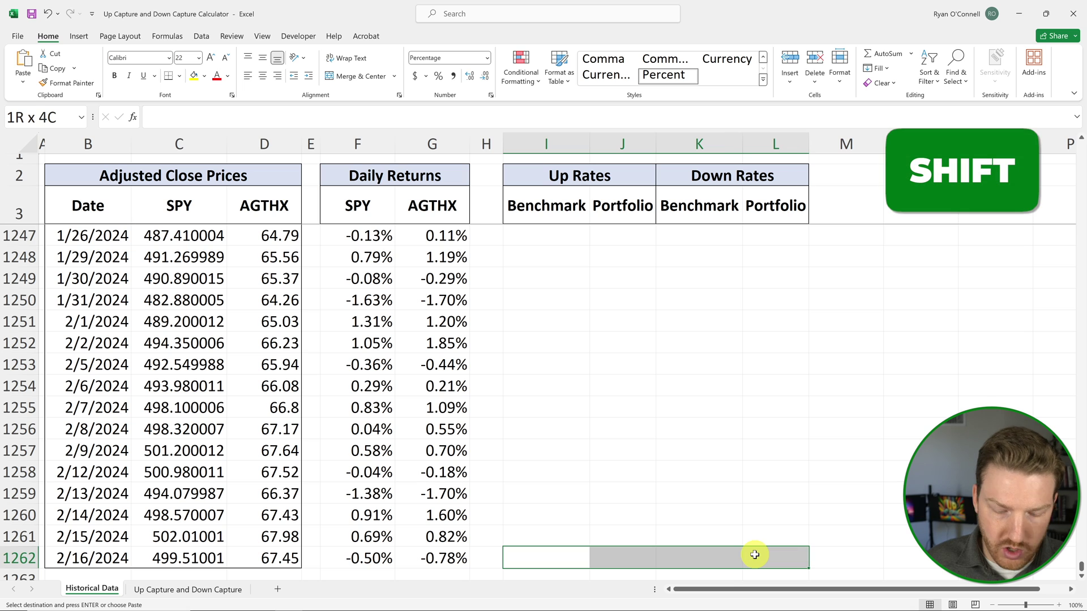
pyautogui.hotkey('ctrl', 'shift', 'Up')
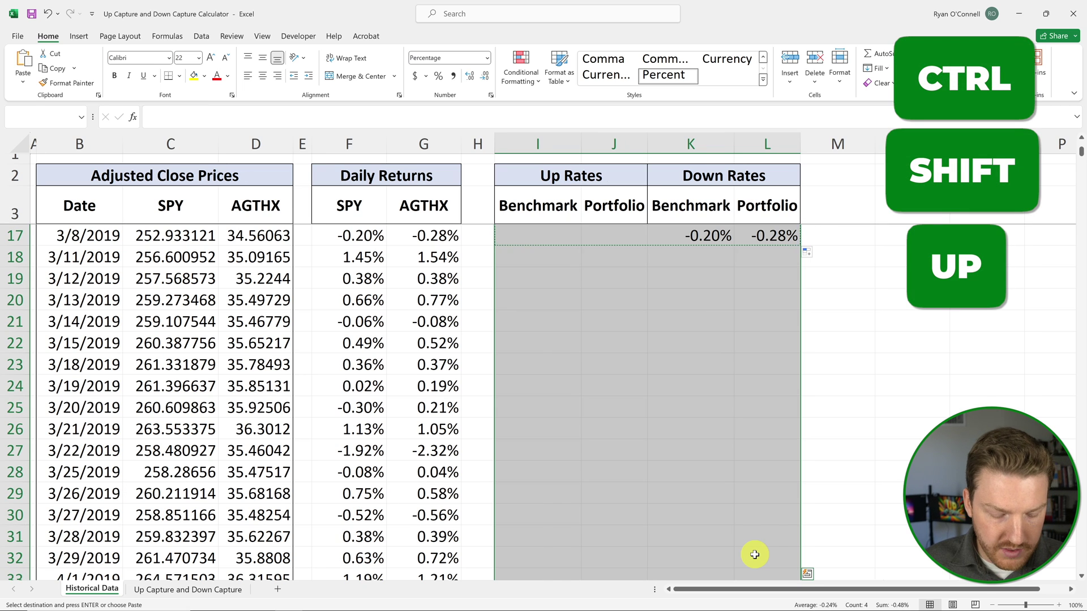
pyautogui.hotkey('ctrl', 'v')
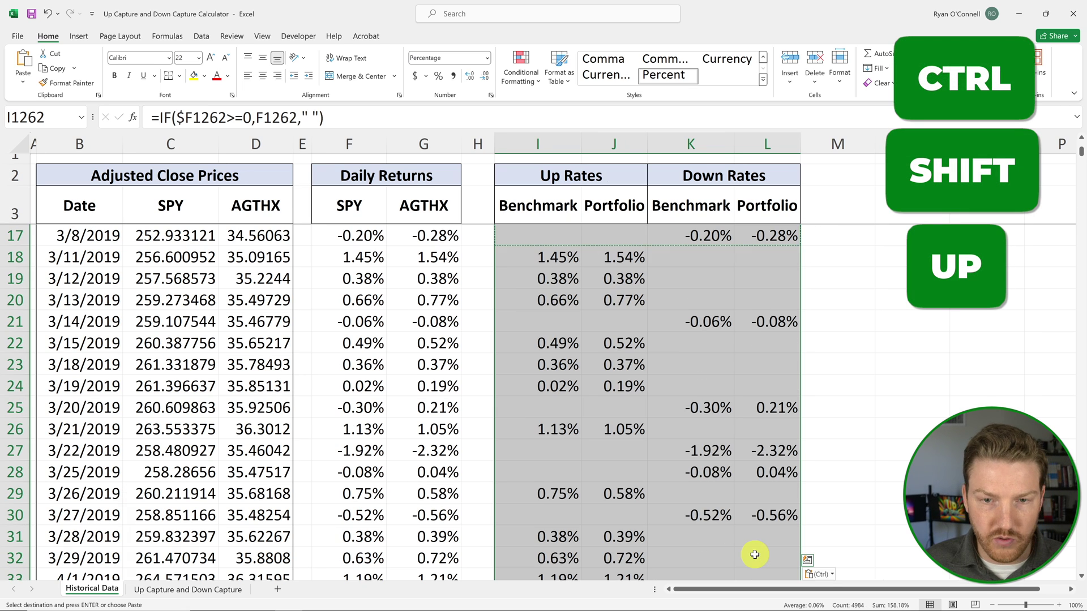
# - Copy all the benchmark and portfolio up and down rates in I5:L1262 on the Historical Data sheet
pyautogui.click(627, 401)
pyautogui.hotkey('ctrl', 'Up')
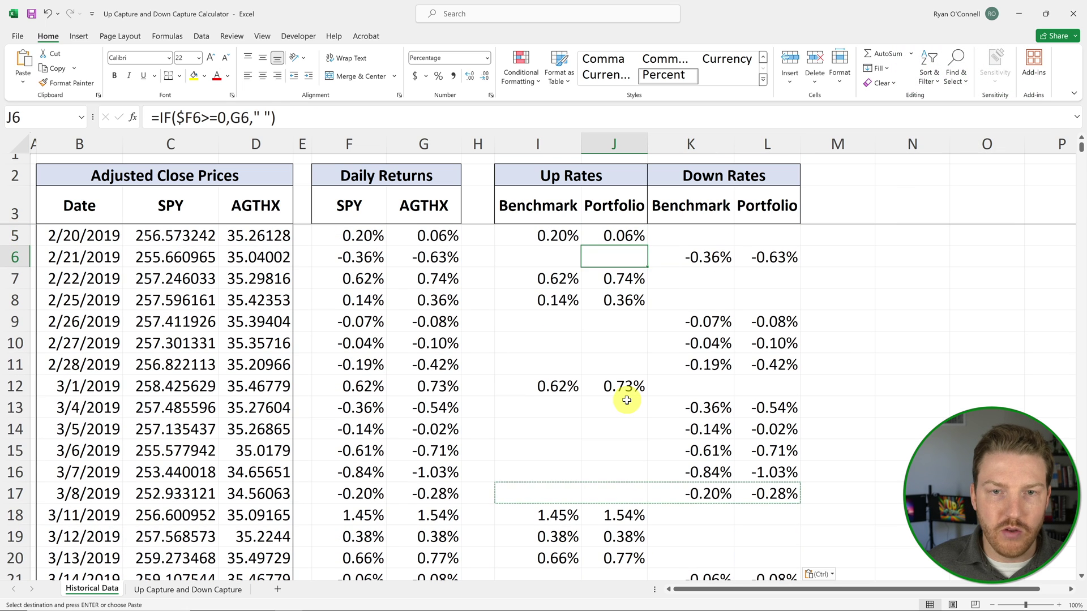
pyautogui.hotkey('ctrl', 'Up')
pyautogui.press('Down')
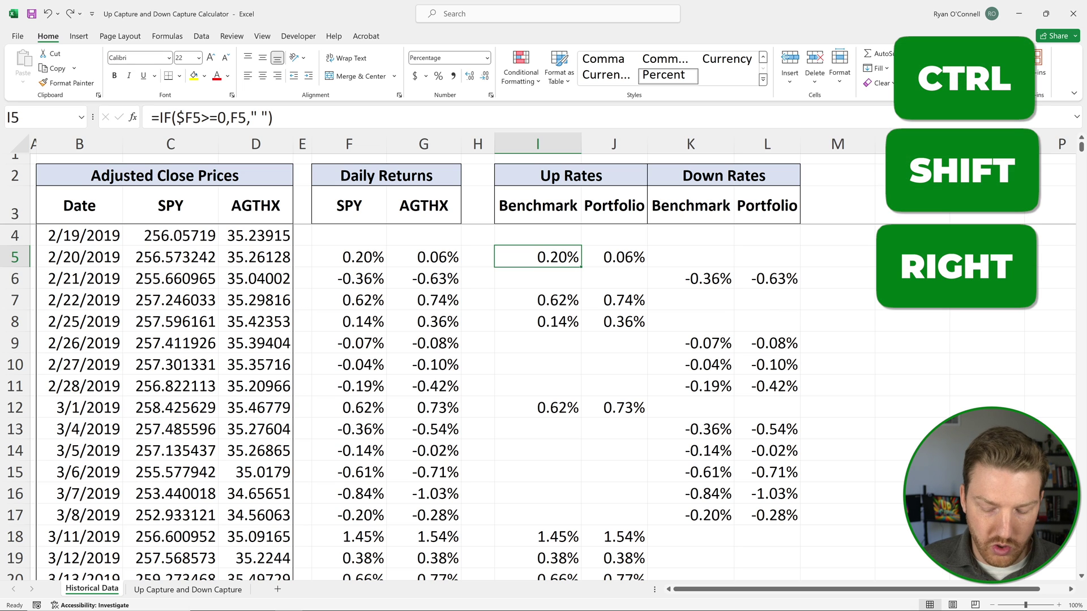
pyautogui.hotkey('ctrl', 'shift', 'Right')
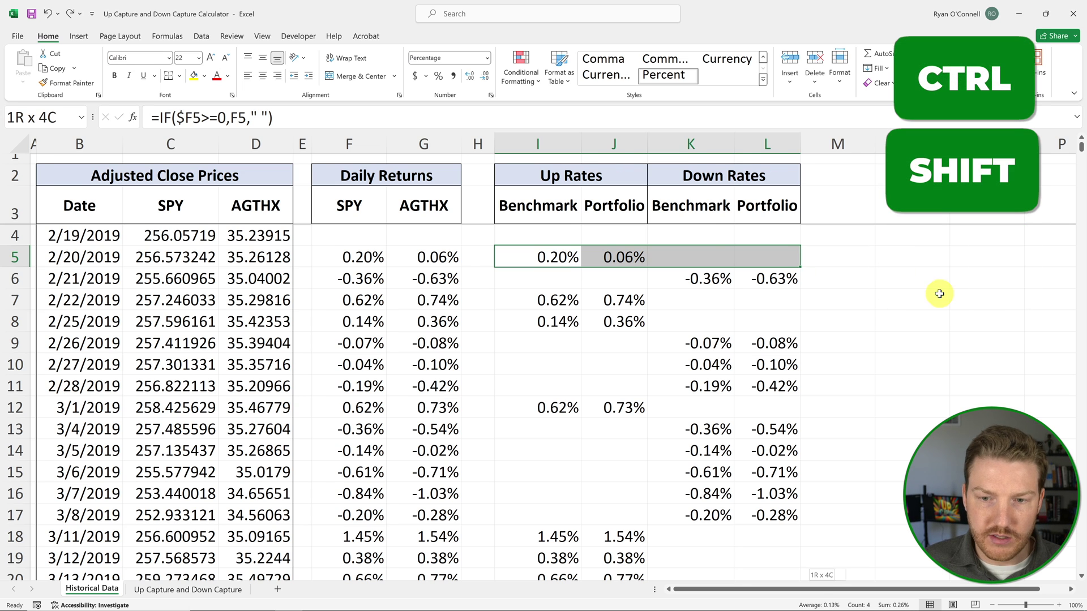
pyautogui.hotkey('ctrl', 'shift', 'Down')
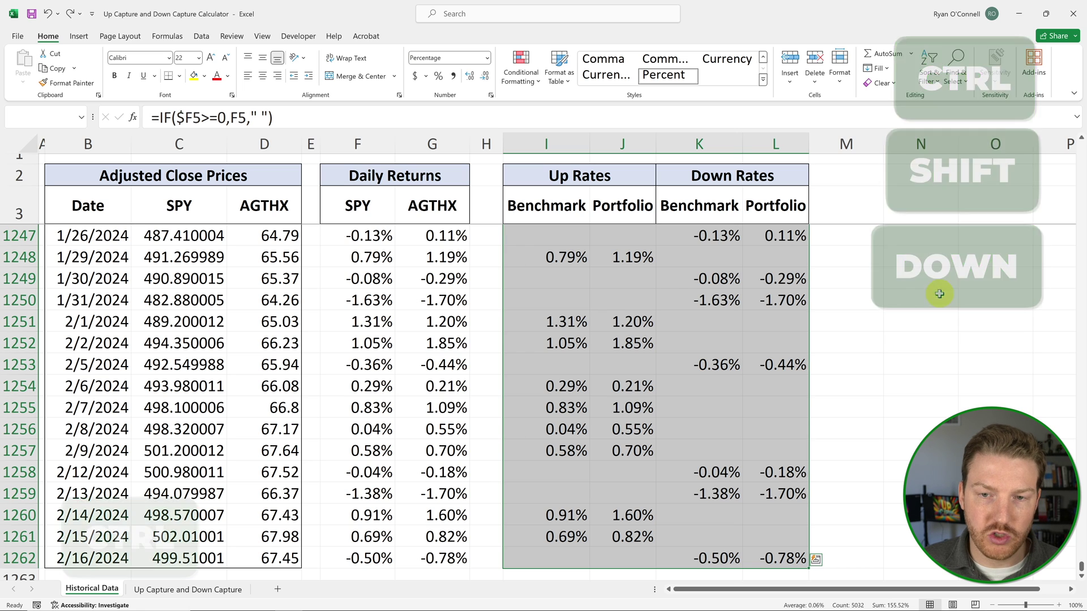
pyautogui.hotkey('ctrl', 'c')
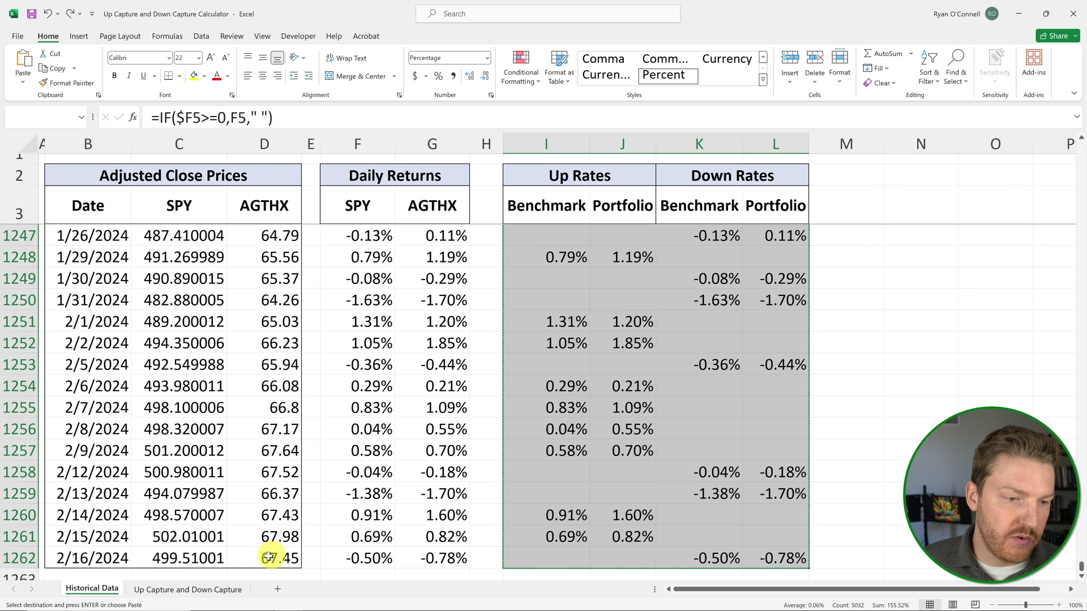
# - Paste the copied rates as values only, starting at B4 on the Up Capture and Down Capture sheet
pyautogui.click(215, 590)
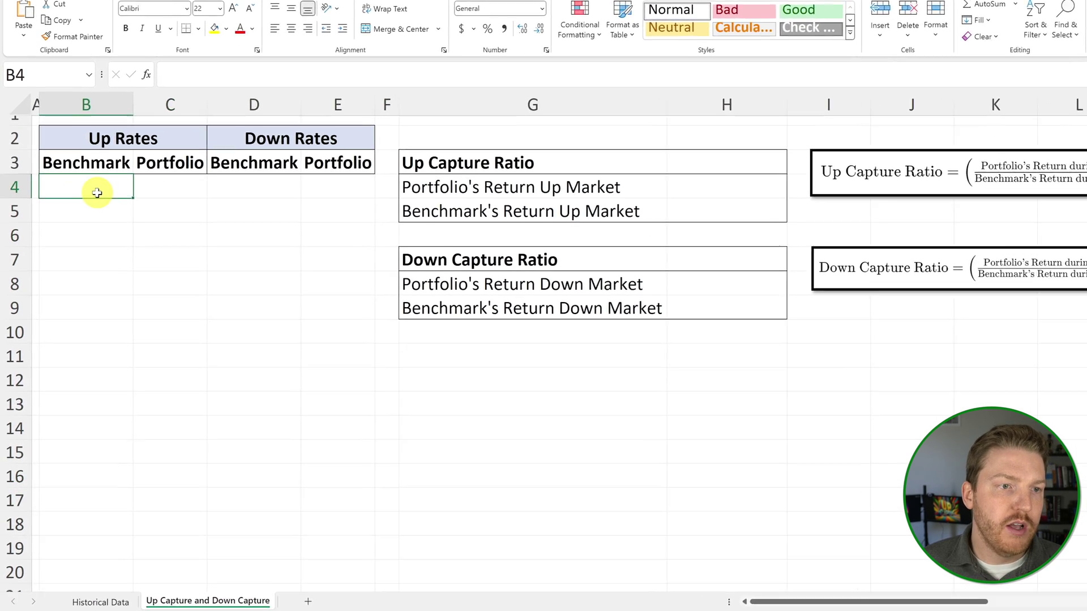
pyautogui.rightClick(76, 192)
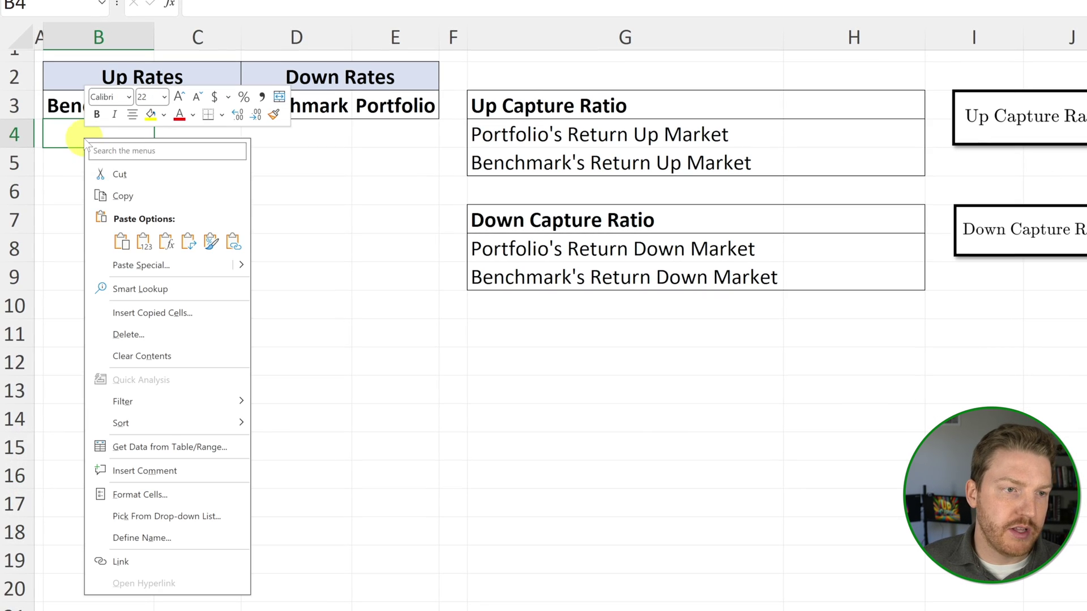
pyautogui.click(143, 243)
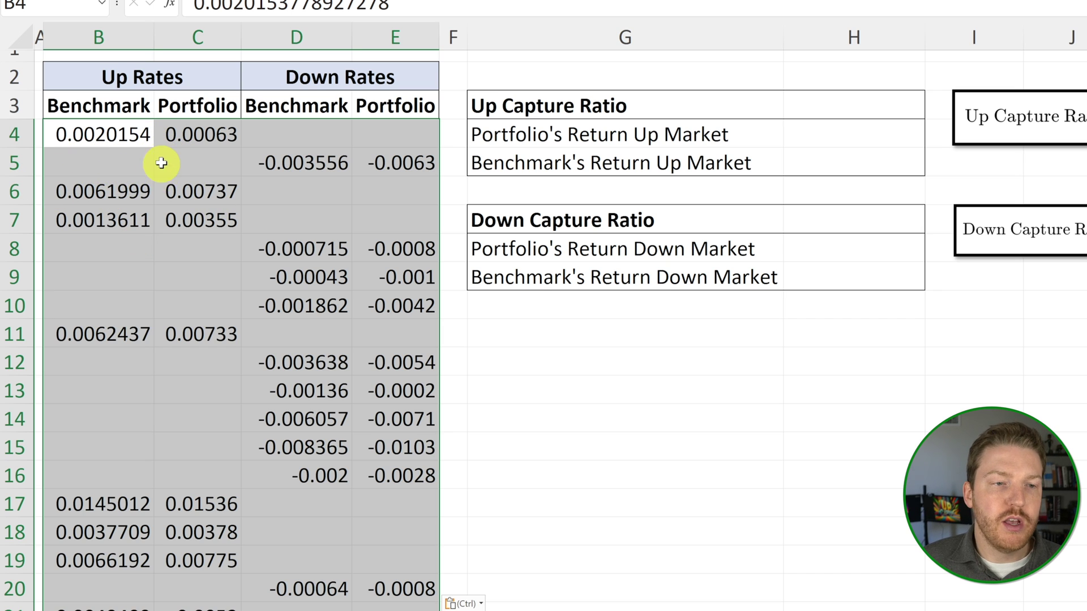
# - Replace every space character in the pasted rates with nothing, so the seemingly empty cells become true blanks
pyautogui.hotkey('ctrl', 'f')
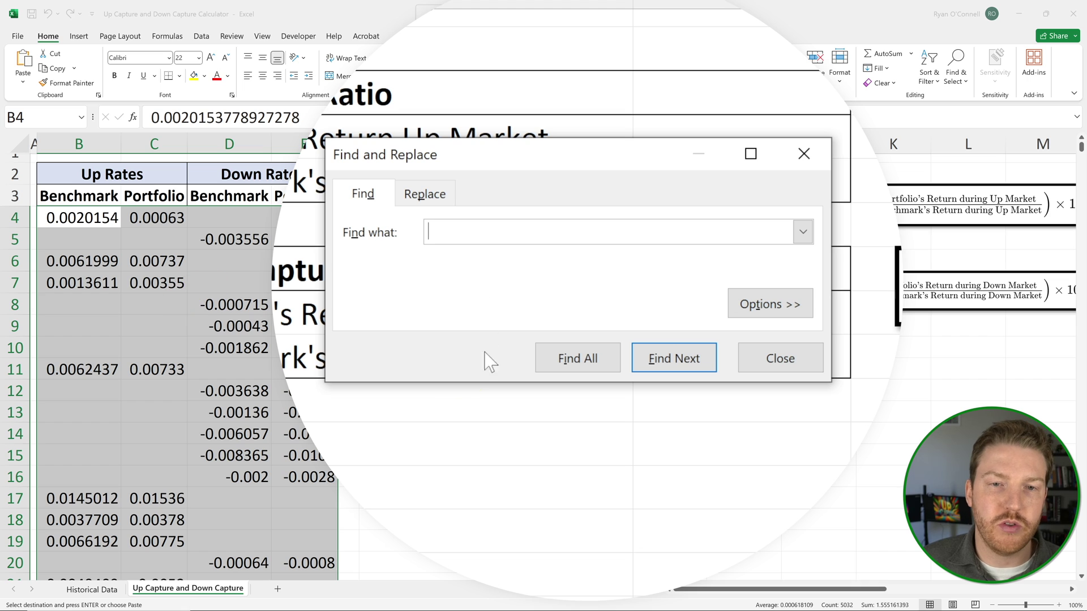
pyautogui.click(425, 195)
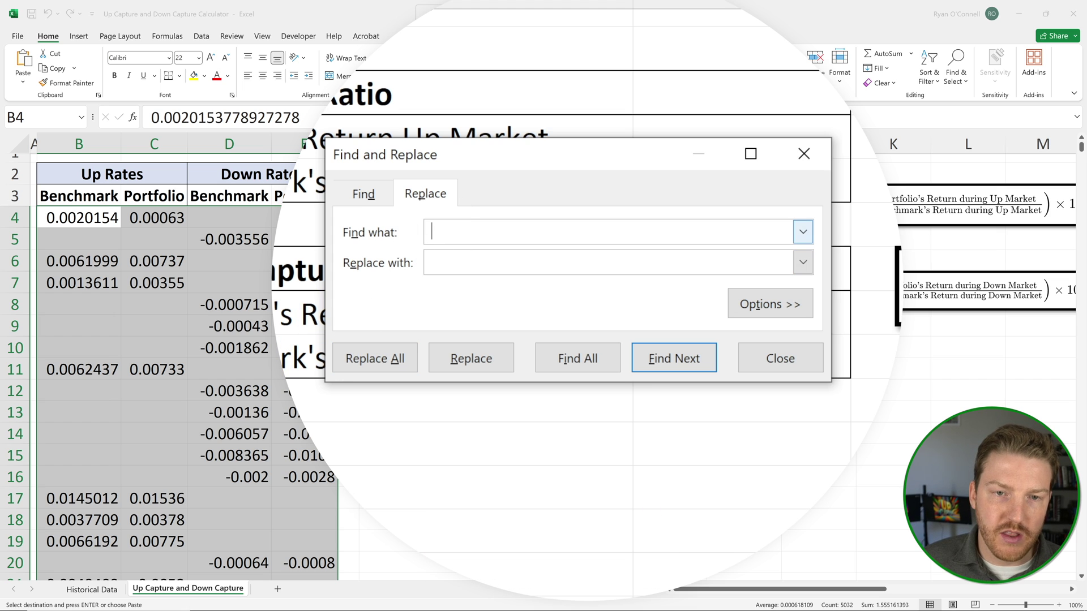
pyautogui.click(408, 363)
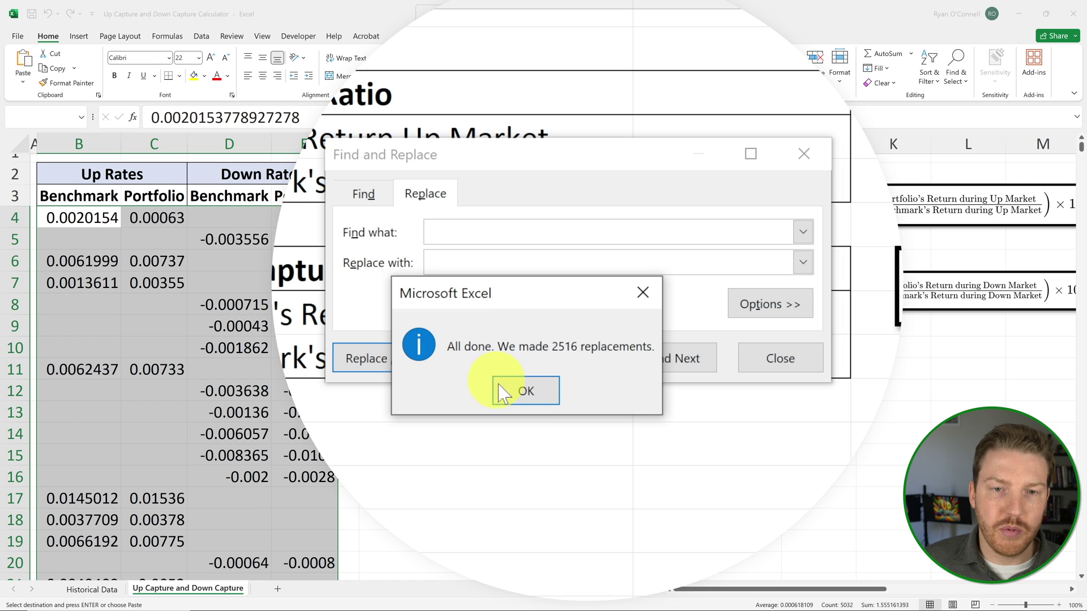
pyautogui.click(546, 390)
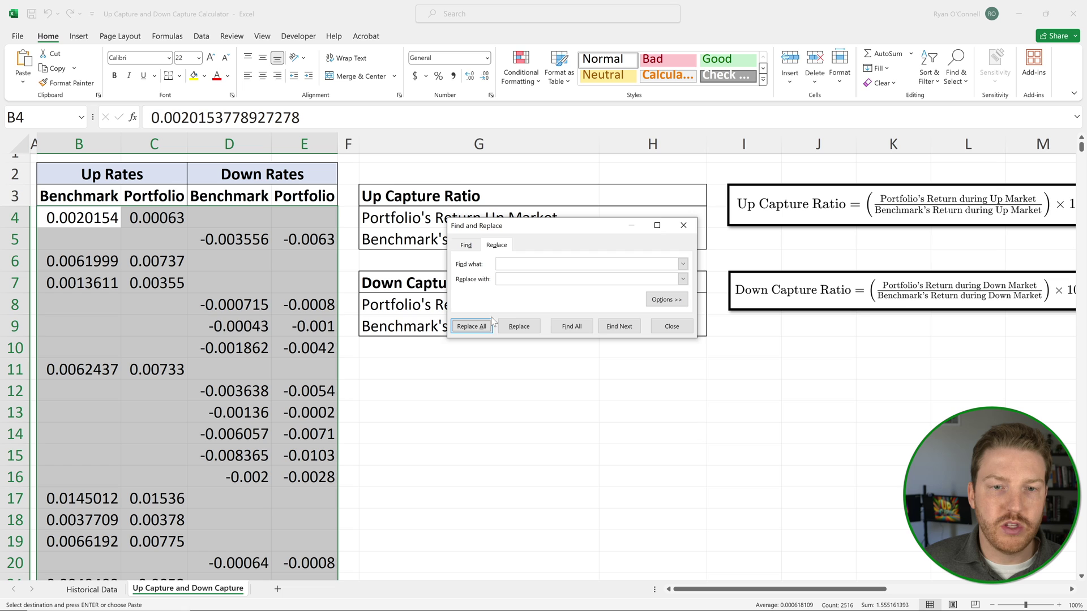
pyautogui.click(671, 326)
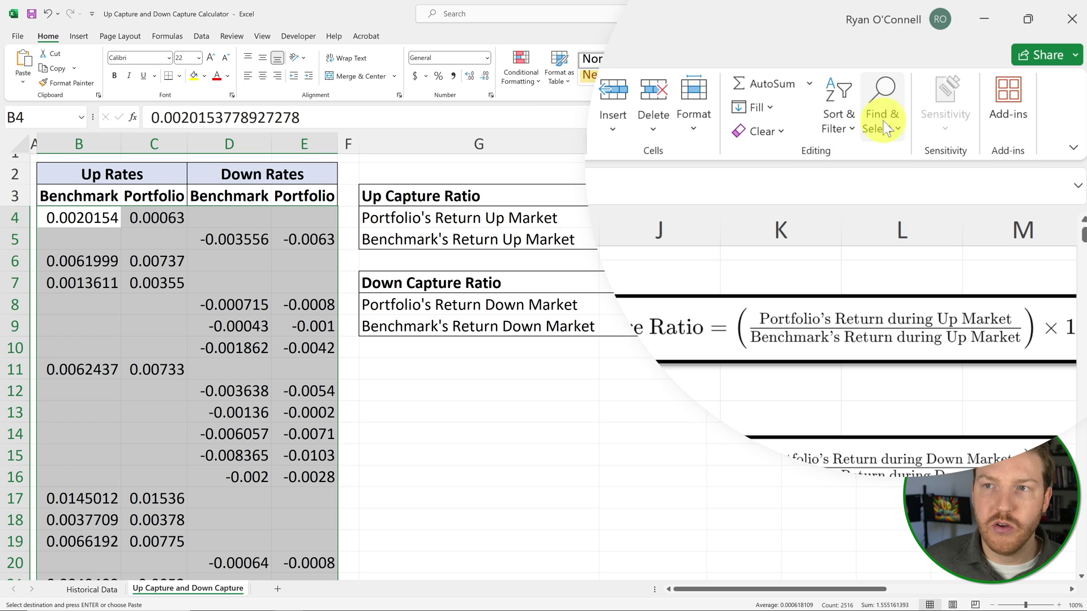
# - Select only the blank cells in the pasted rates with Go To Special and delete them, shifting the remaining cells up
pyautogui.click(881, 125)
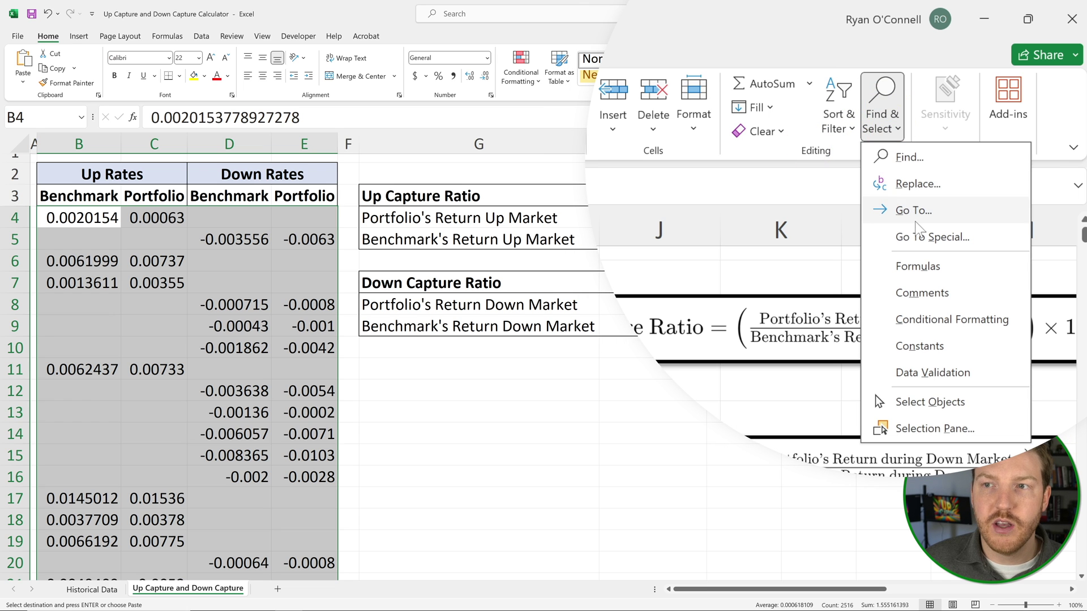
pyautogui.click(877, 209)
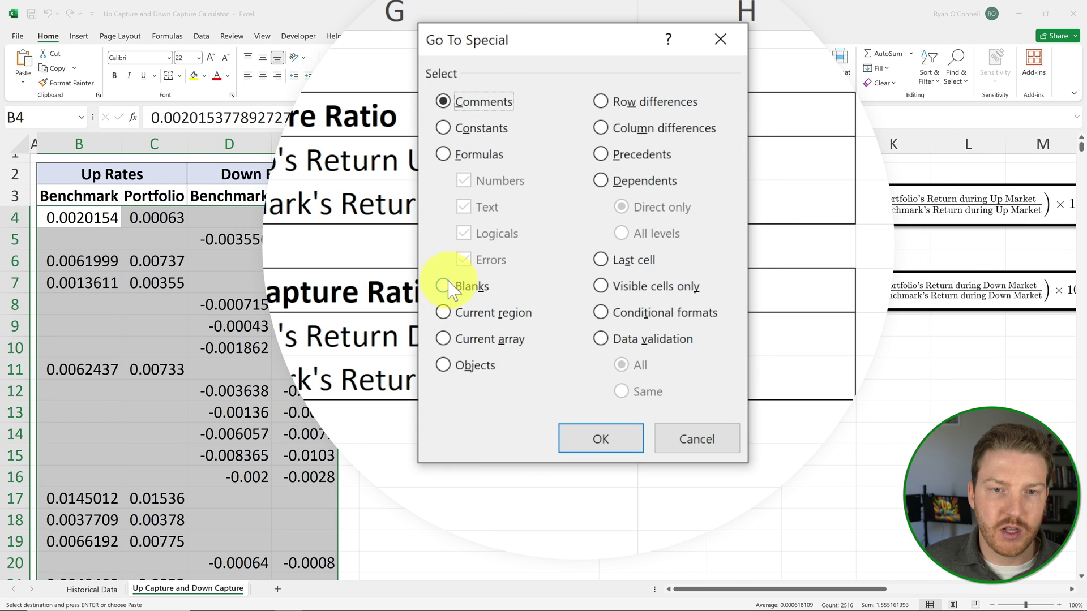
pyautogui.click(453, 286)
pyautogui.click(572, 437)
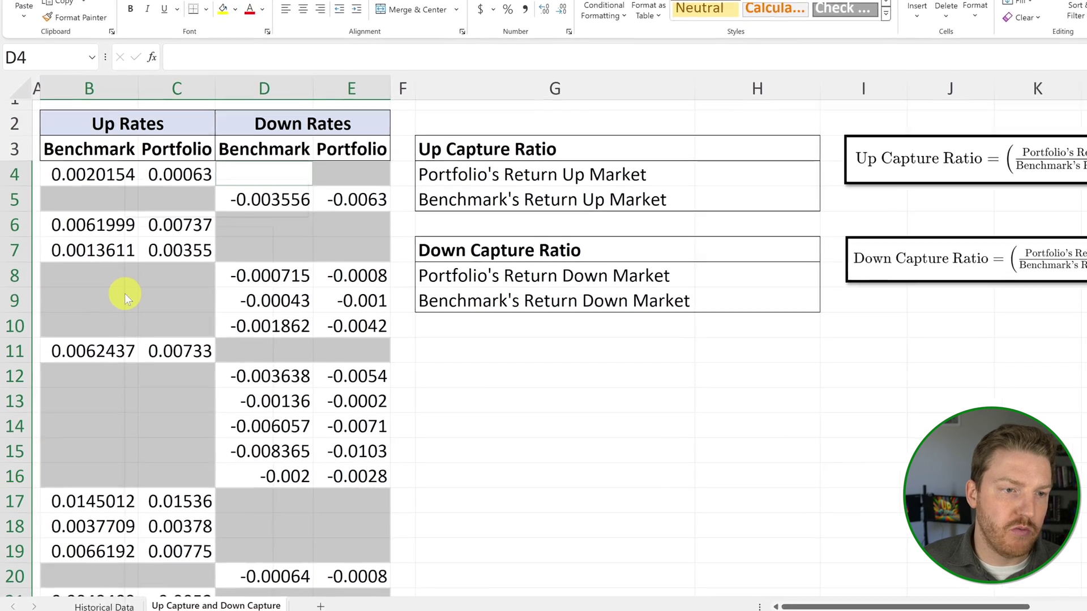
pyautogui.rightClick(110, 327)
pyautogui.click(203, 391)
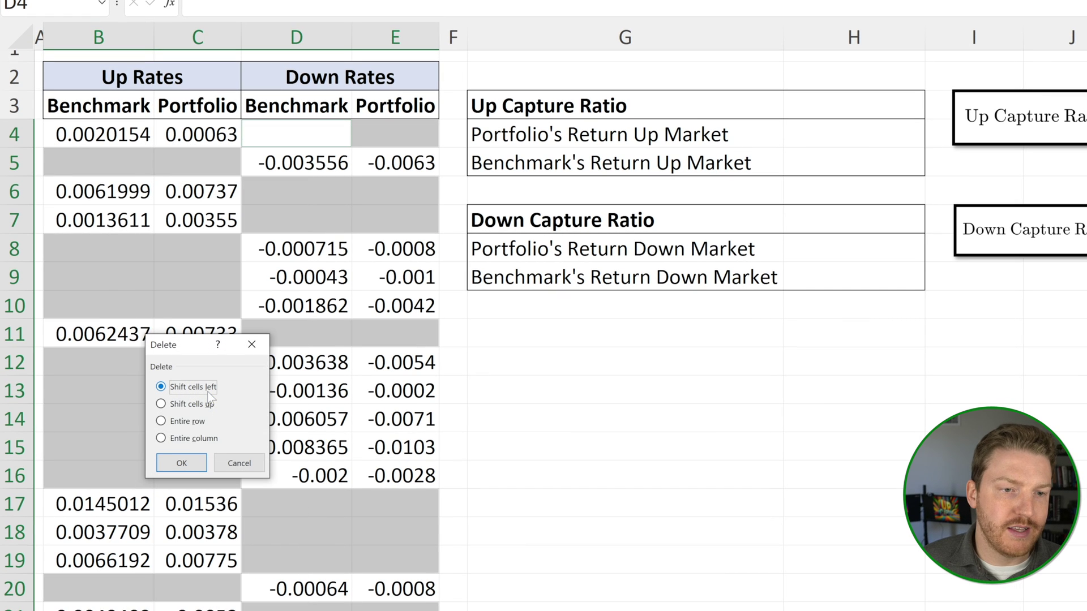
pyautogui.click(189, 405)
pyautogui.click(181, 463)
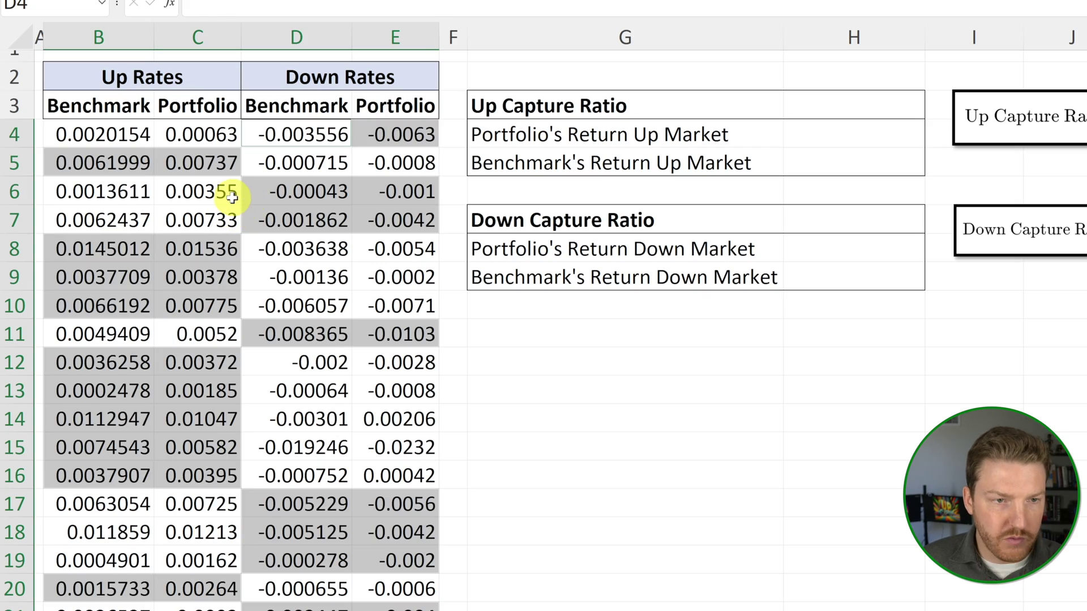
# - Check the Up Rates and Down Rates columns for gaps down to their last rows, and review the Up and Down Capture Ratio sections
pyautogui.click(224, 191)
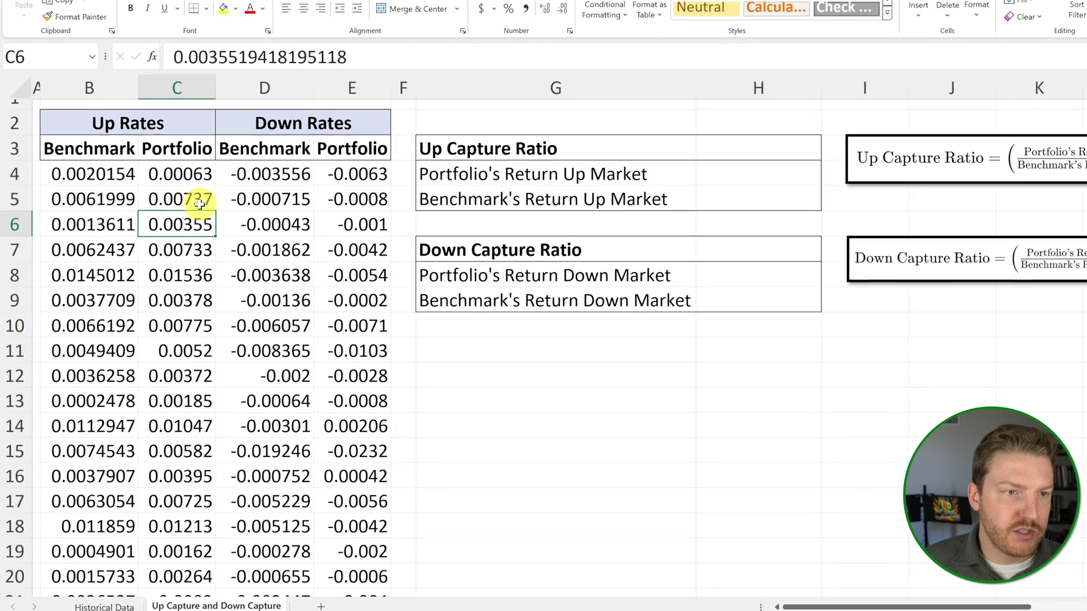
pyautogui.hotkey('ctrl', 'Down')
pyautogui.moveTo(102, 550); pyautogui.dragTo(157, 378)
pyautogui.click(157, 326)
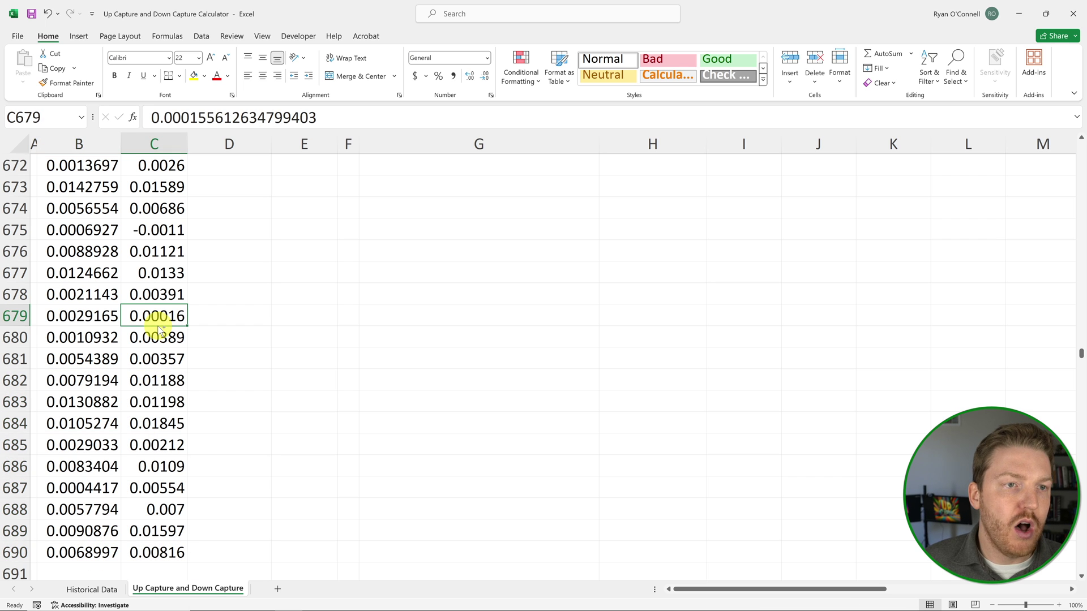
pyautogui.hotkey('ctrl', 'Up')
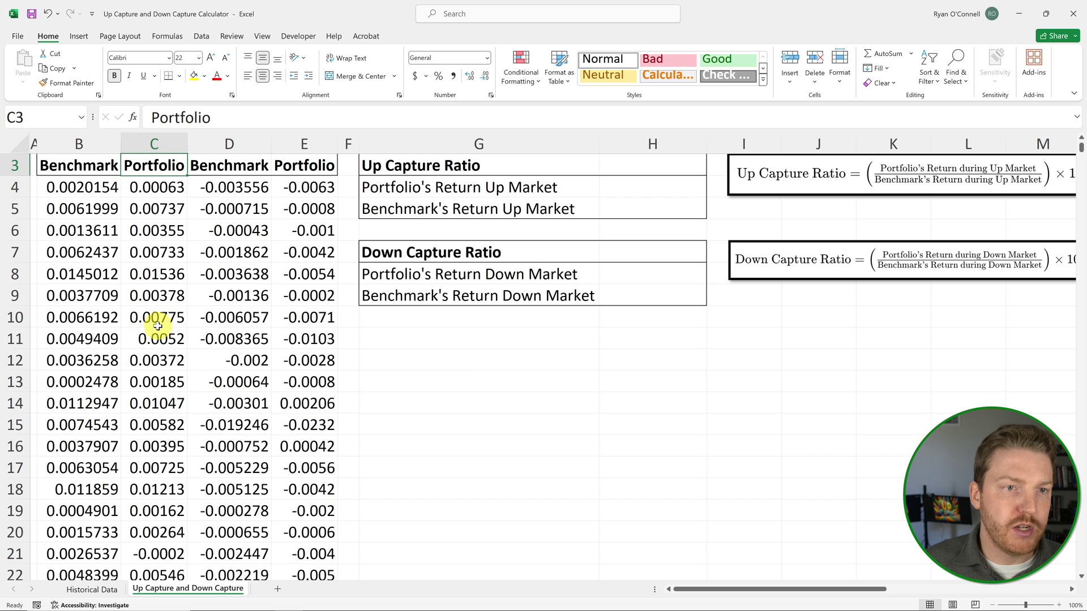
pyautogui.press('Right')
pyautogui.press('Up')
pyautogui.press('Up')
pyautogui.press('Down')
pyautogui.press('Down')
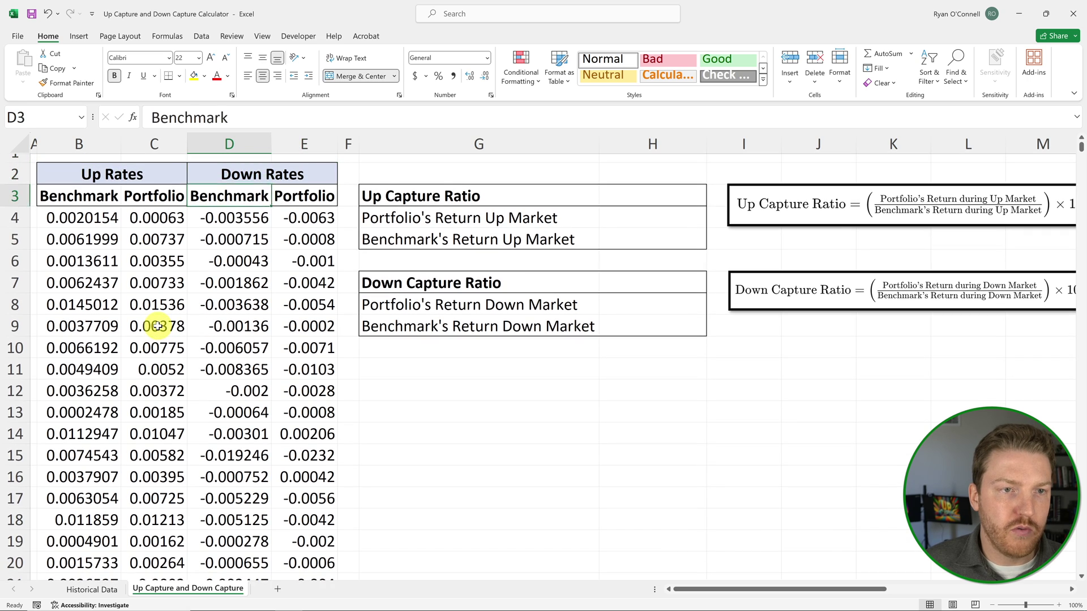
pyautogui.press('Down')
pyautogui.hotkey('ctrl', 'Down')
pyautogui.hotkey('ctrl', 'Up')
pyautogui.press('Up')
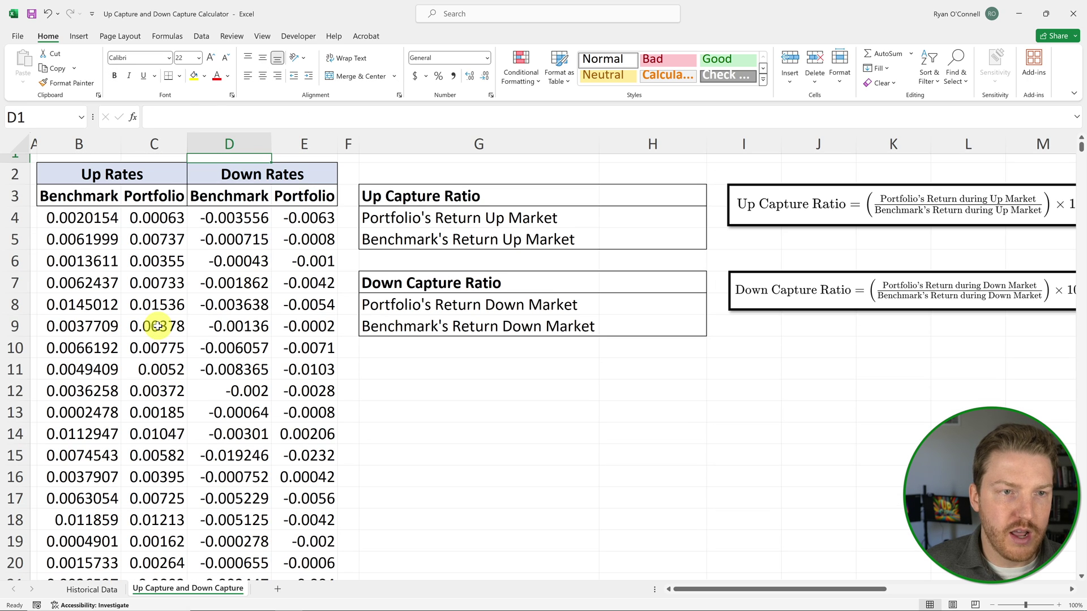
pyautogui.click(412, 199)
pyautogui.click(434, 295)
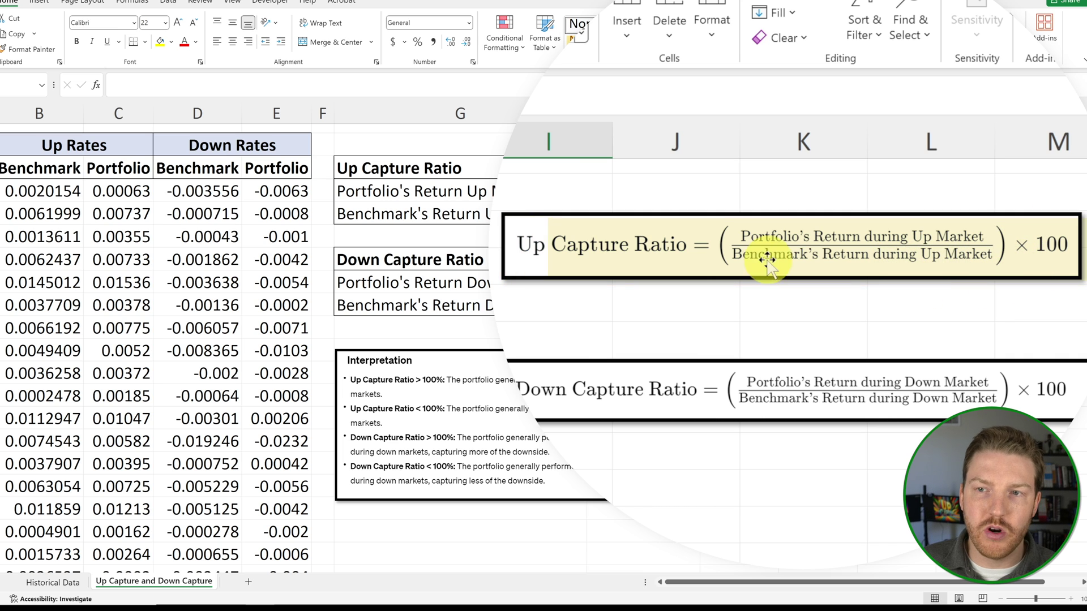
pyautogui.click(416, 299)
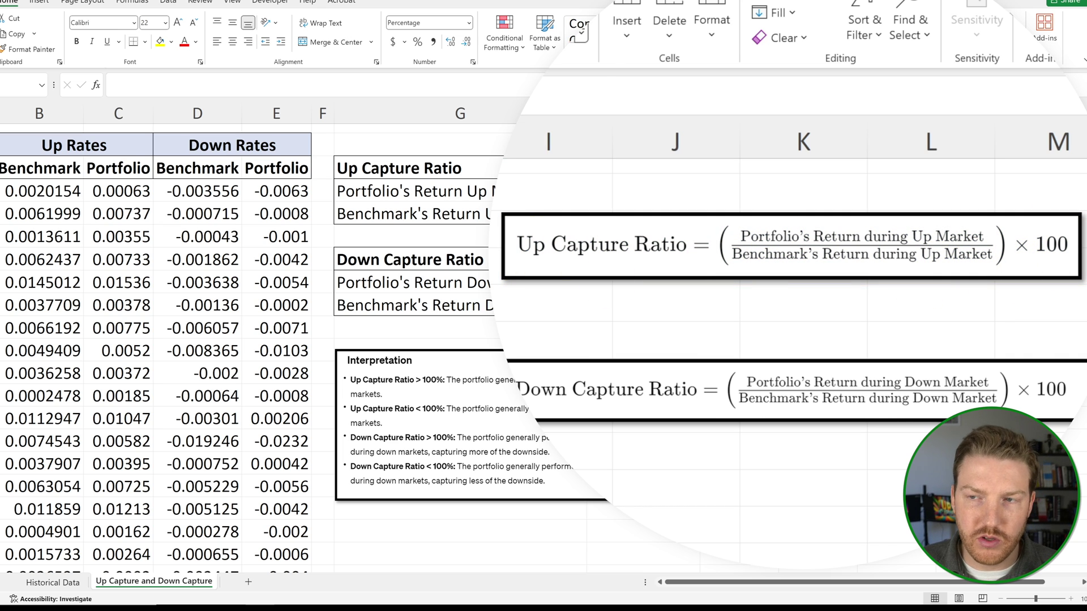
# - Calculate the Portfolio's Return Up Market in H4 with the array formula =PRODUCT(1+C4:C690)-1
pyautogui.click(637, 193)
pyautogui.write('=')
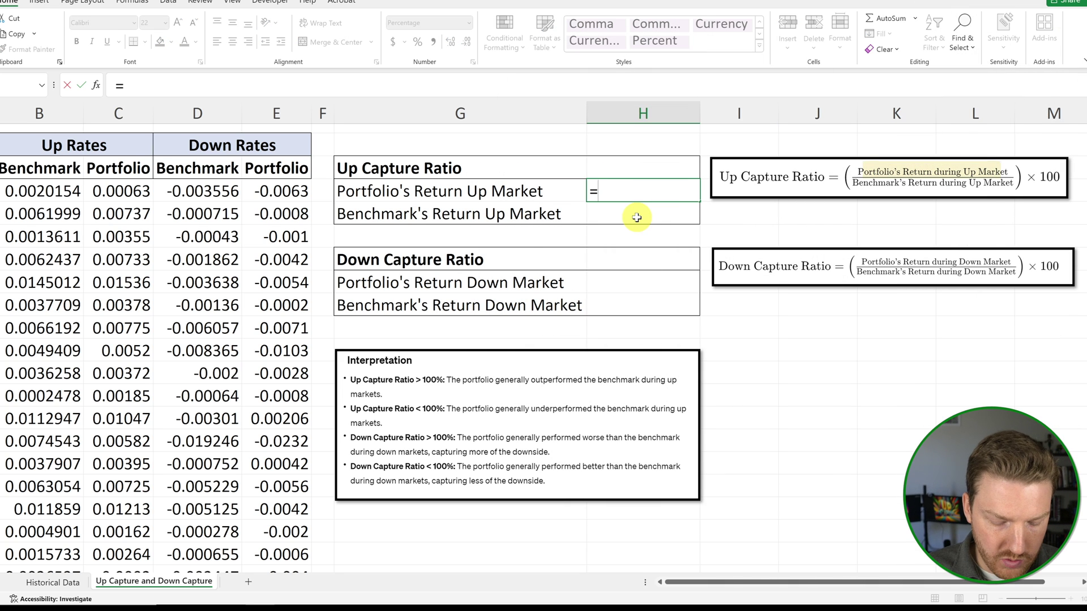
pyautogui.write('prod')
pyautogui.press('Tab')
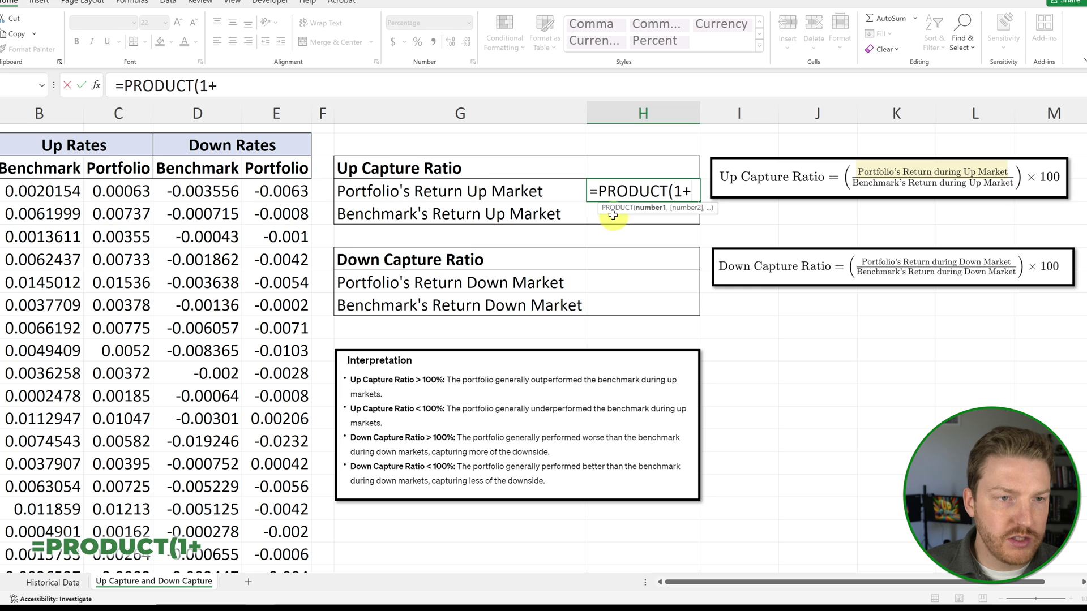
pyautogui.moveTo(124, 191); pyautogui.dragTo(124, 251)
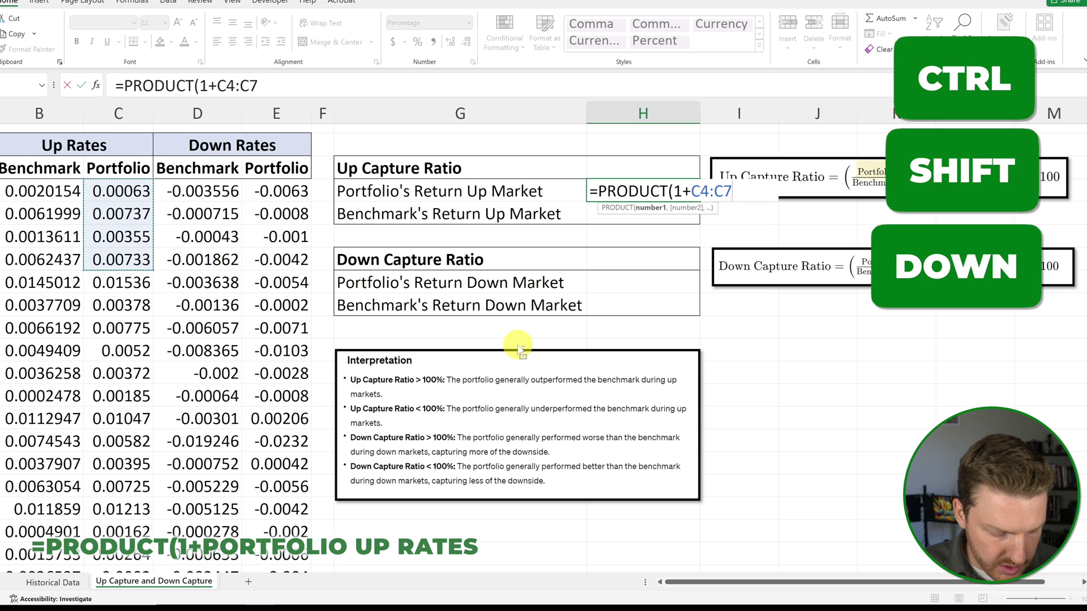
pyautogui.hotkey('ctrl', 'shift', 'Down')
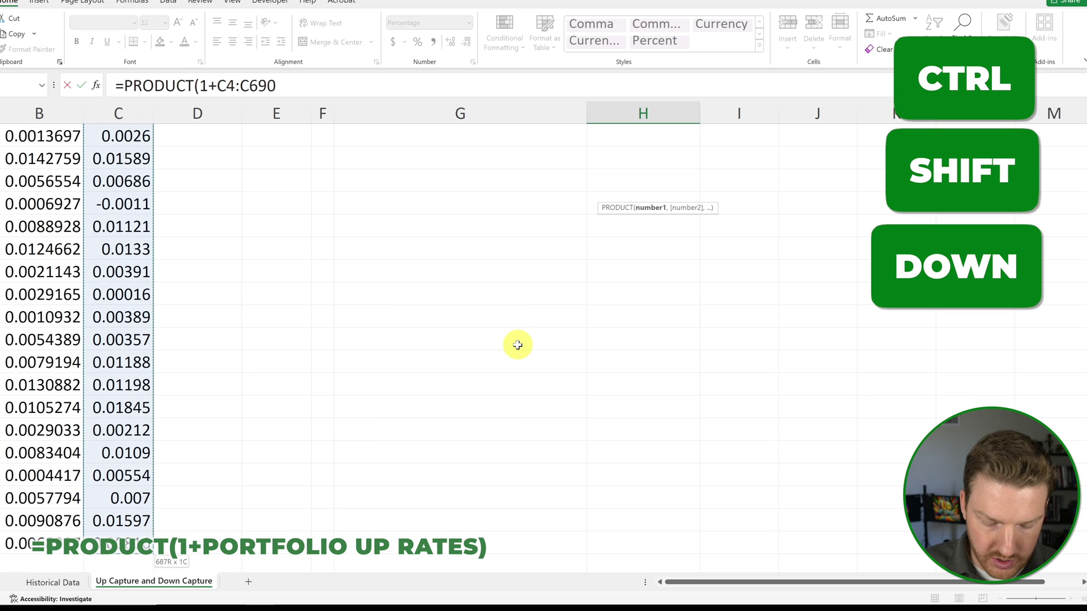
pyautogui.write(')-1')
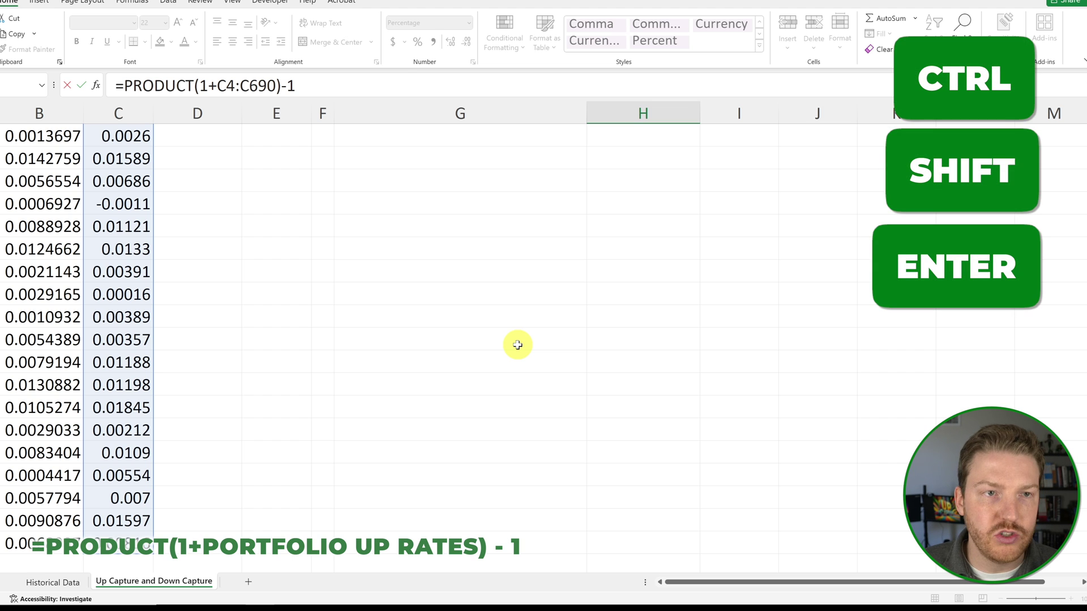
pyautogui.hotkey('ctrl', 'shift', 'Return')
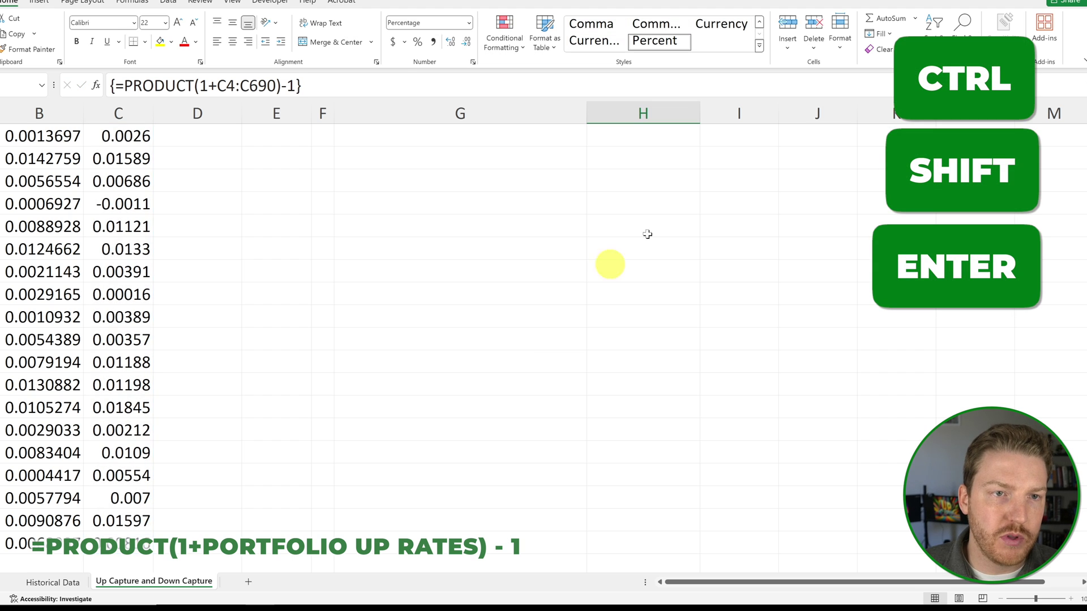
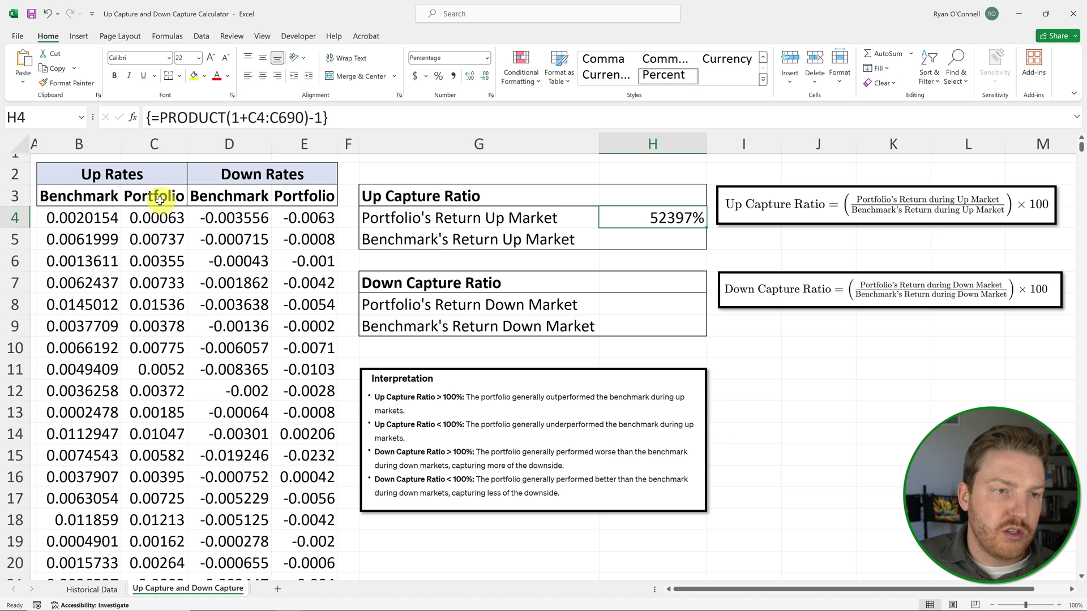
# - Examine the individual portfolio up rates in C4:C7 that feed the compounded return formula
pyautogui.click(152, 215)
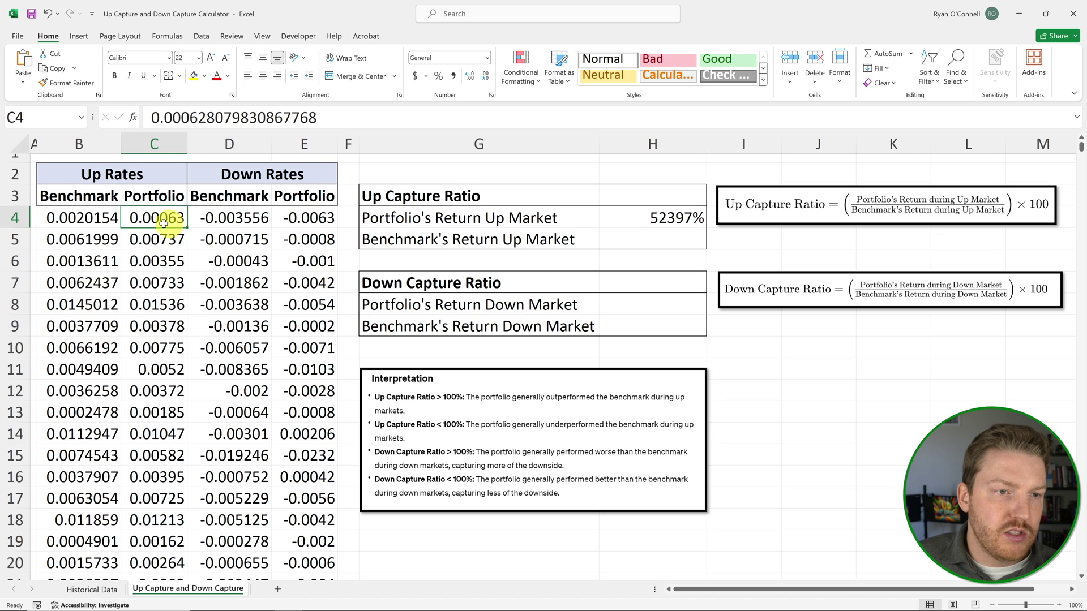
pyautogui.click(161, 241)
pyautogui.click(164, 264)
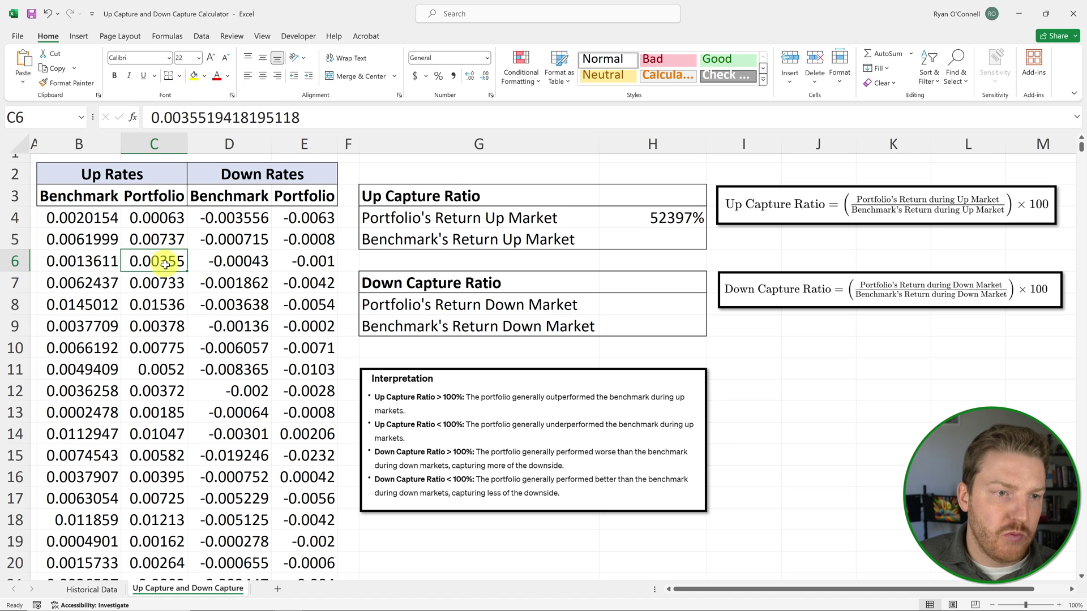
pyautogui.click(158, 286)
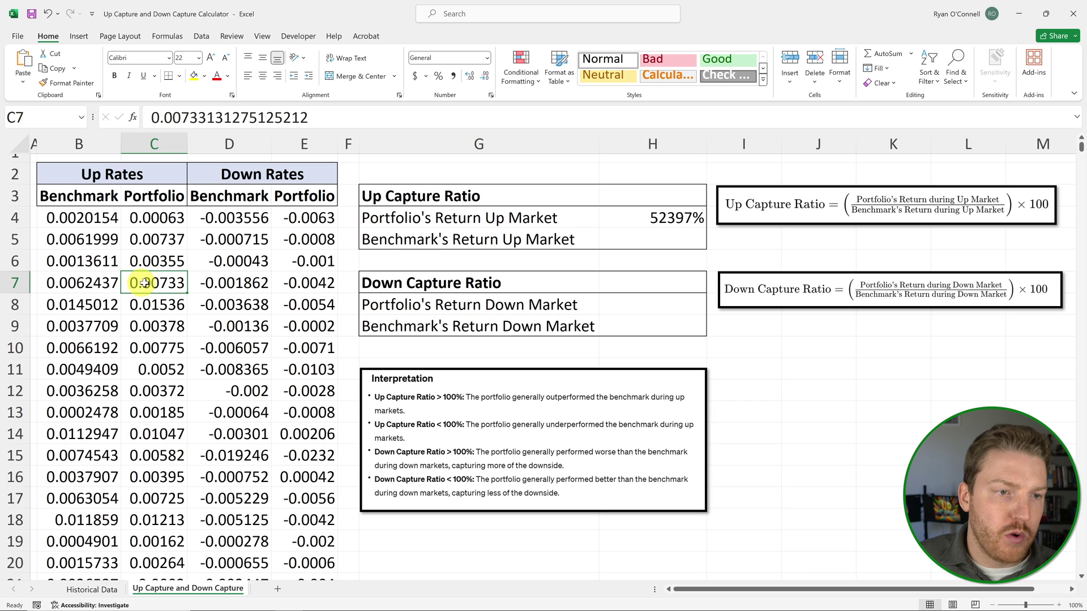
# - Calculate the Benchmark's Return Up Market in H5 with the array formula =PRODUCT(1+B4:B690)-1
pyautogui.moveTo(156, 219); pyautogui.dragTo(156, 566)
pyautogui.click(160, 238)
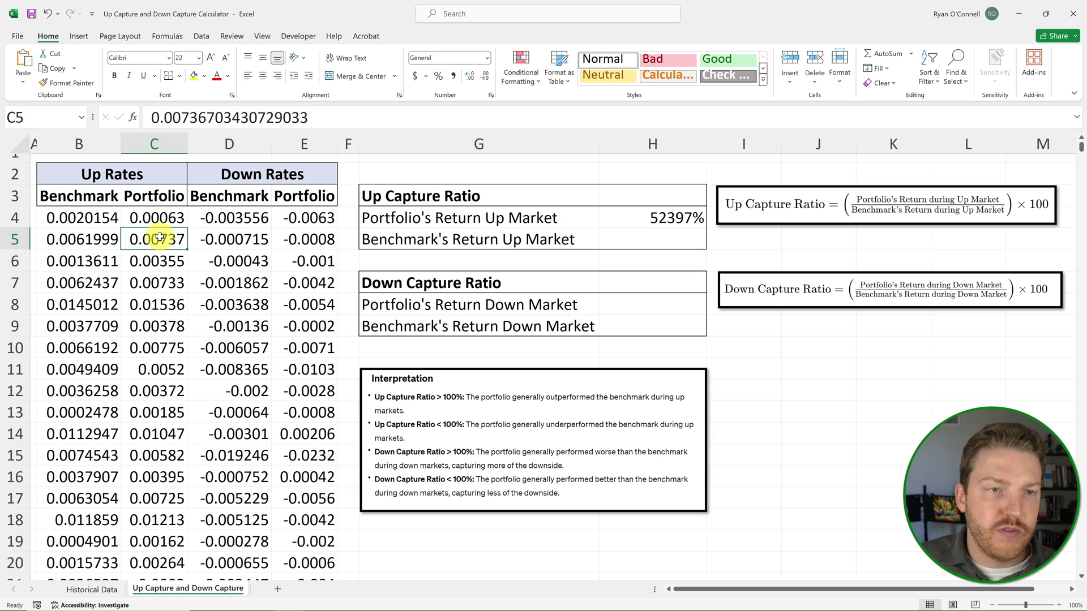
pyautogui.click(632, 240)
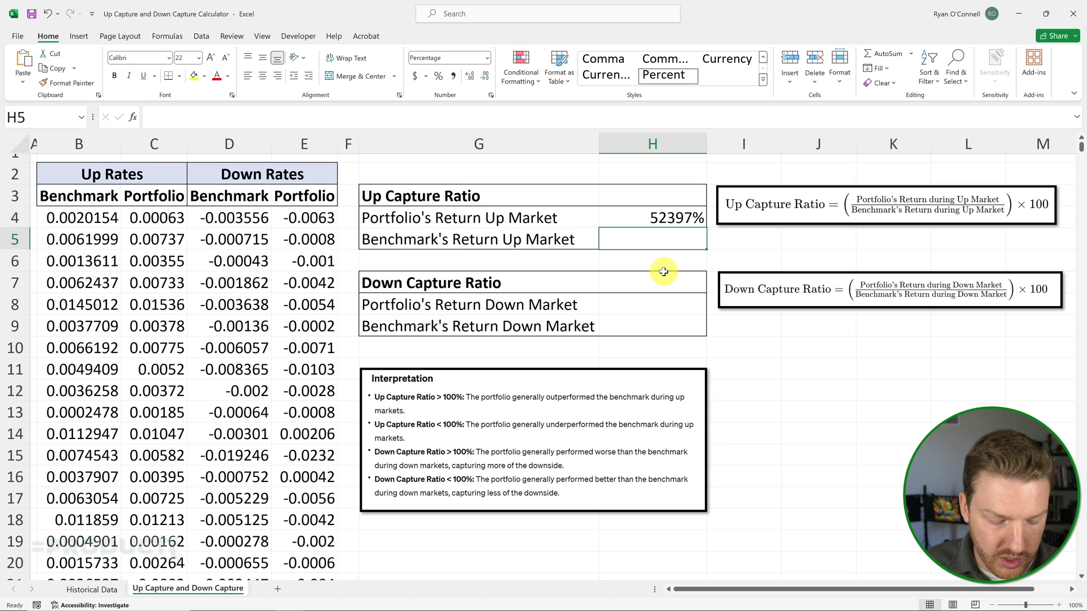
pyautogui.write('=prod')
pyautogui.press('Tab')
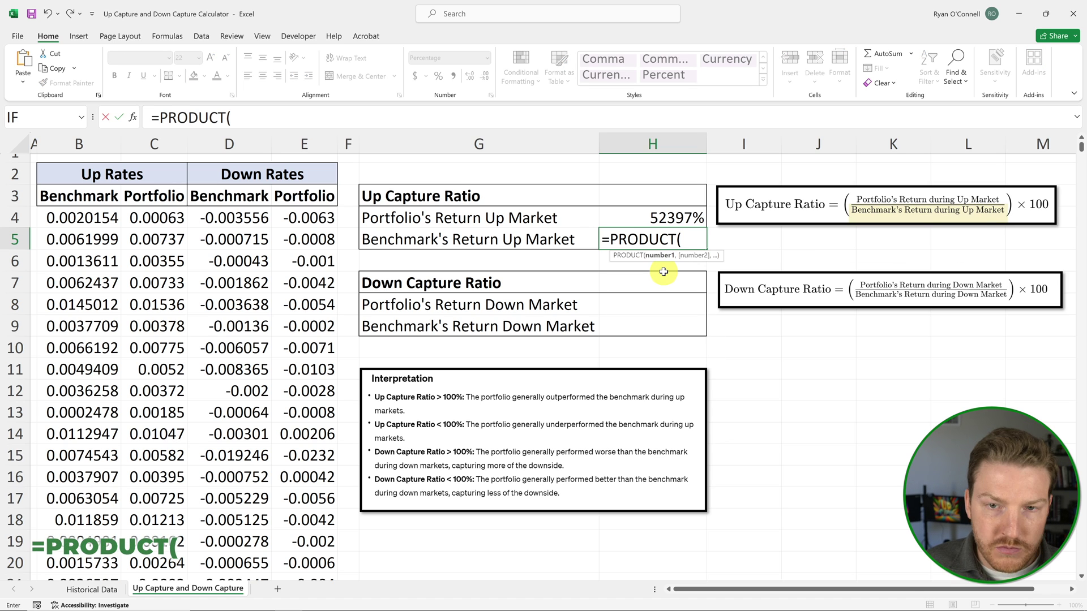
pyautogui.write('1+')
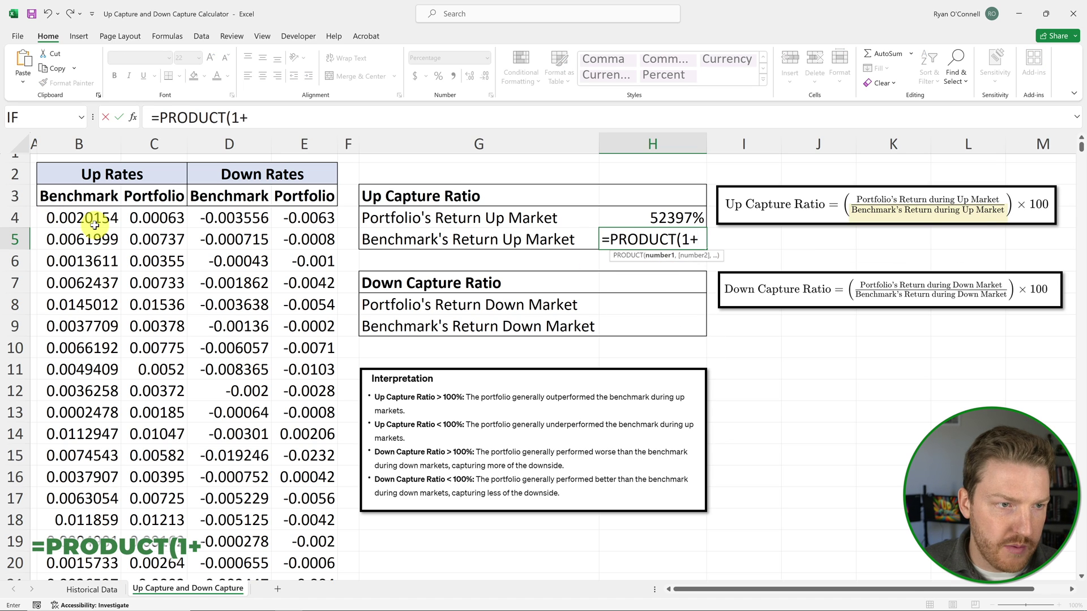
pyautogui.click(94, 224)
pyautogui.hotkey('ctrl', 'shift', 'Down')
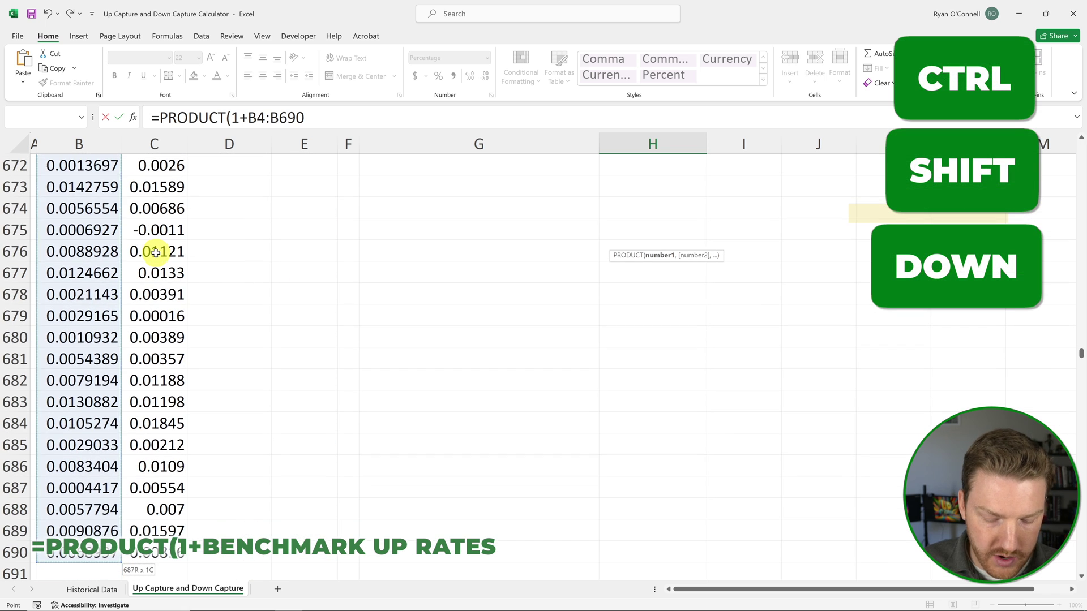
pyautogui.write(')-1')
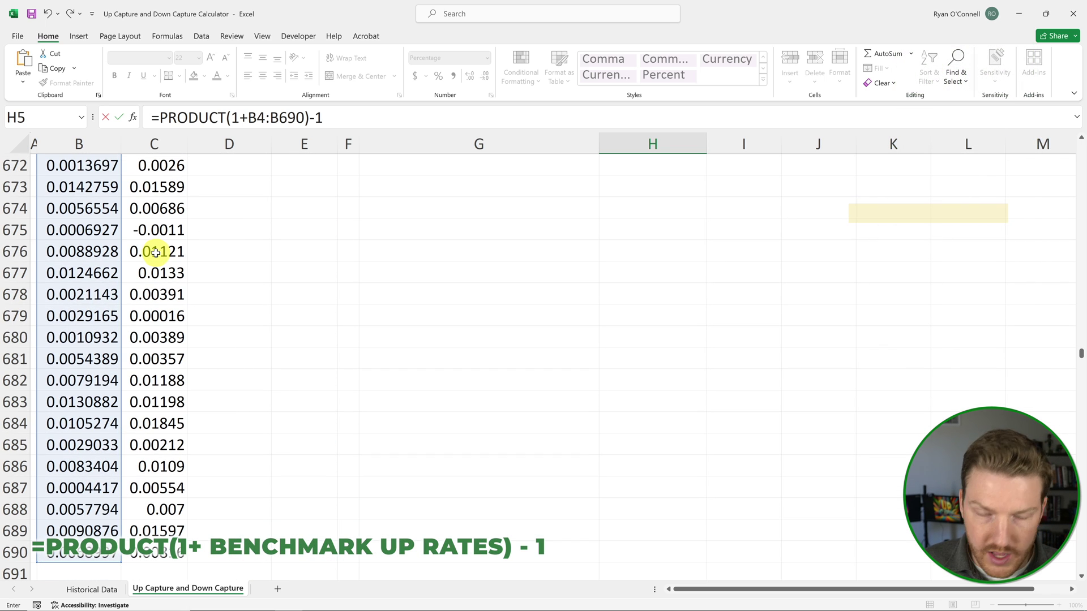
pyautogui.hotkey('ctrl', 'shift', 'Return')
pyautogui.press('Up')
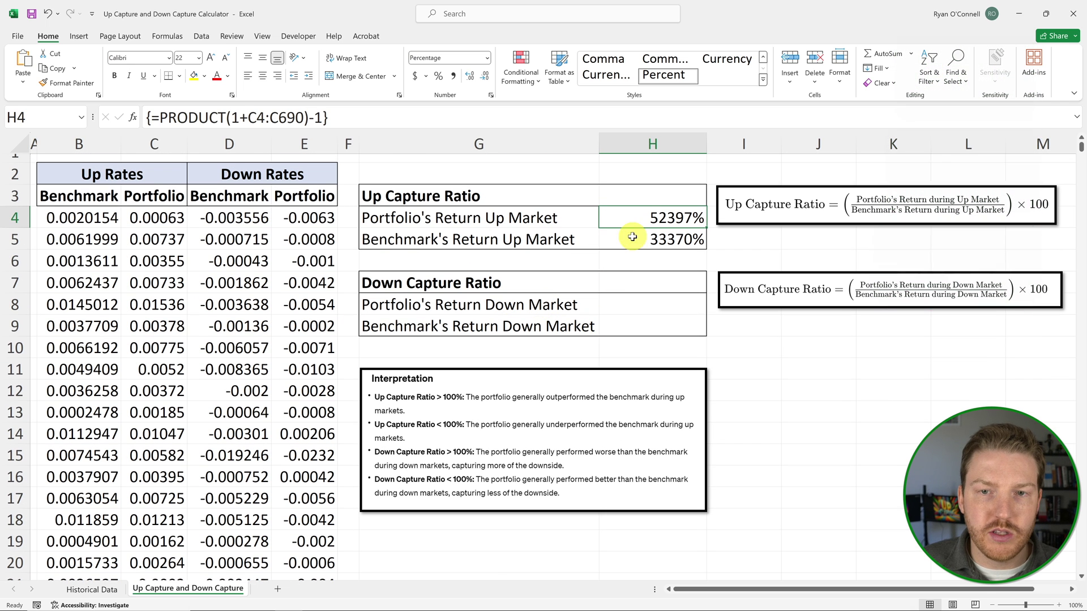
# - Calculate the Up Capture Ratio in H3 with the formula =(H4/H5)*100
pyautogui.click(649, 201)
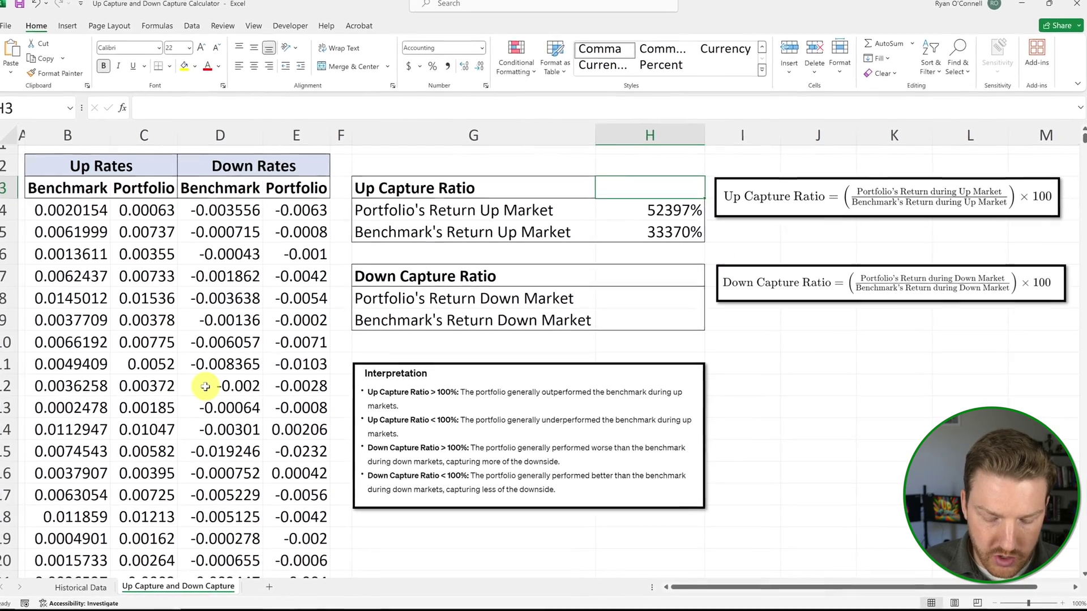
pyautogui.write('=(')
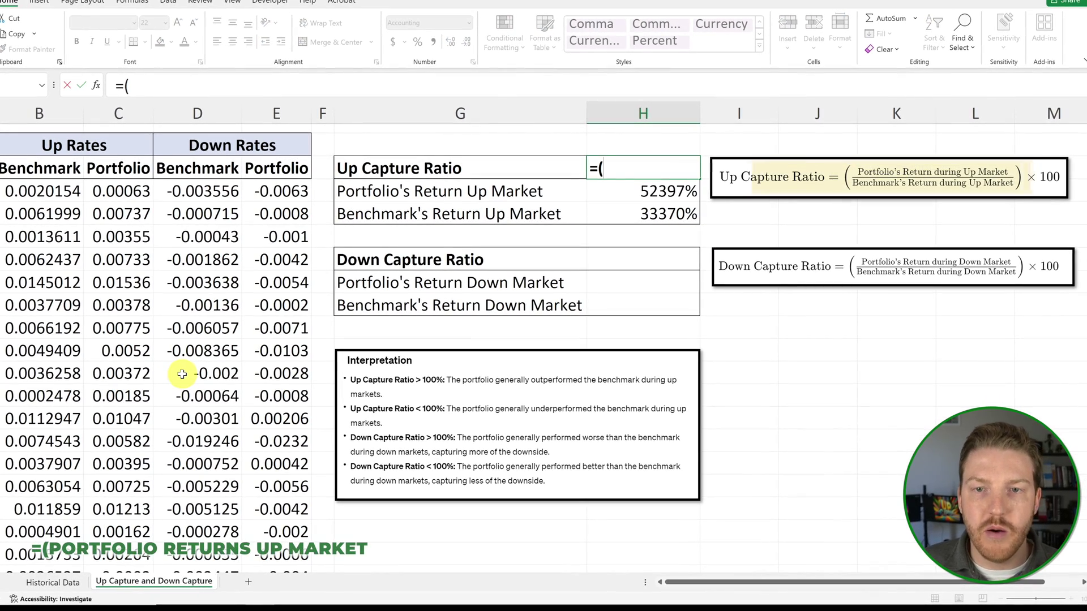
pyautogui.press('Down')
pyautogui.write('/')
pyautogui.press('Down')
pyautogui.press('Down')
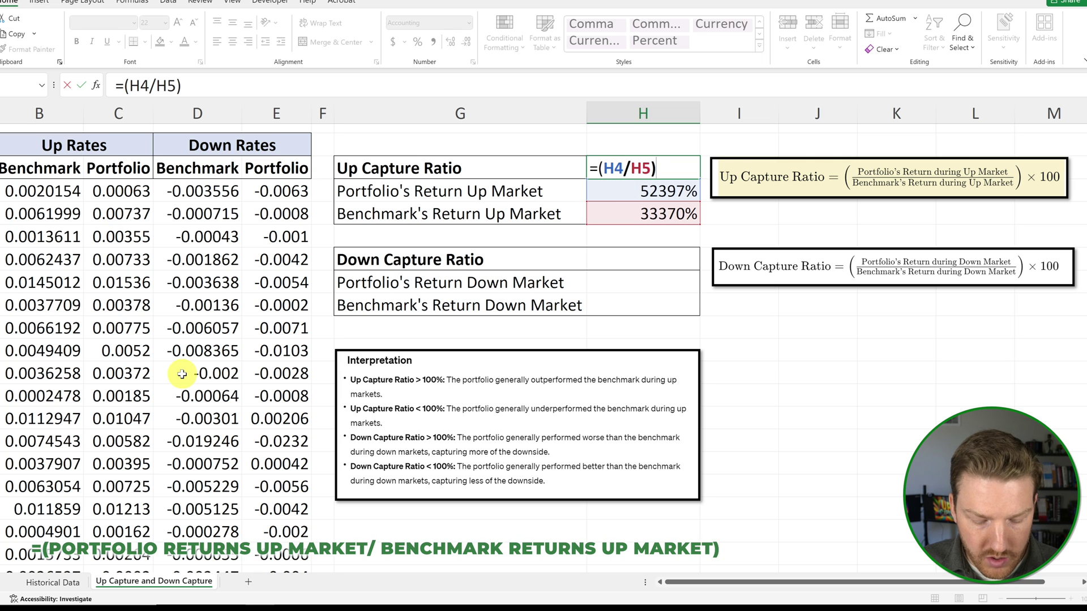
pyautogui.write(')*100')
pyautogui.press('Return')
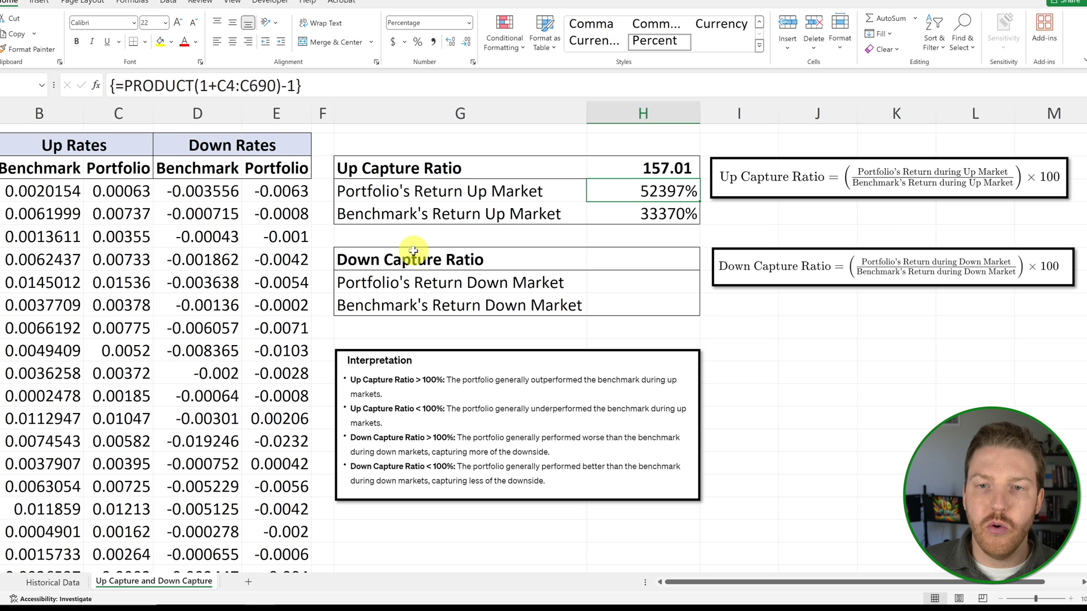
pyautogui.click(693, 164)
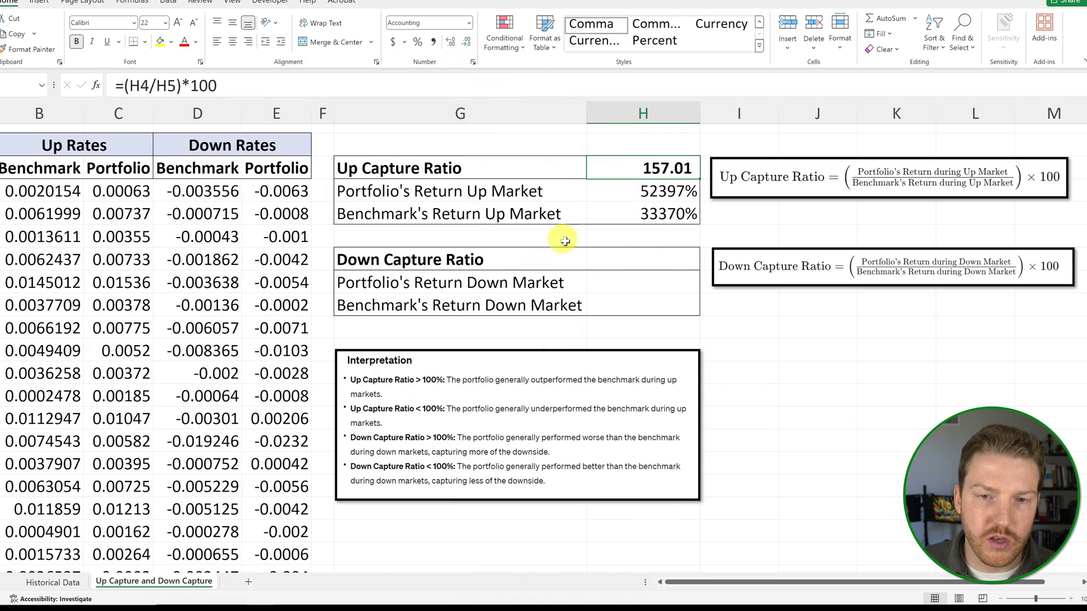
# - Calculate the Portfolio's Return Down Market in H8 with the array formula =PRODUCT(1+E4:E574)-1
pyautogui.click(637, 280)
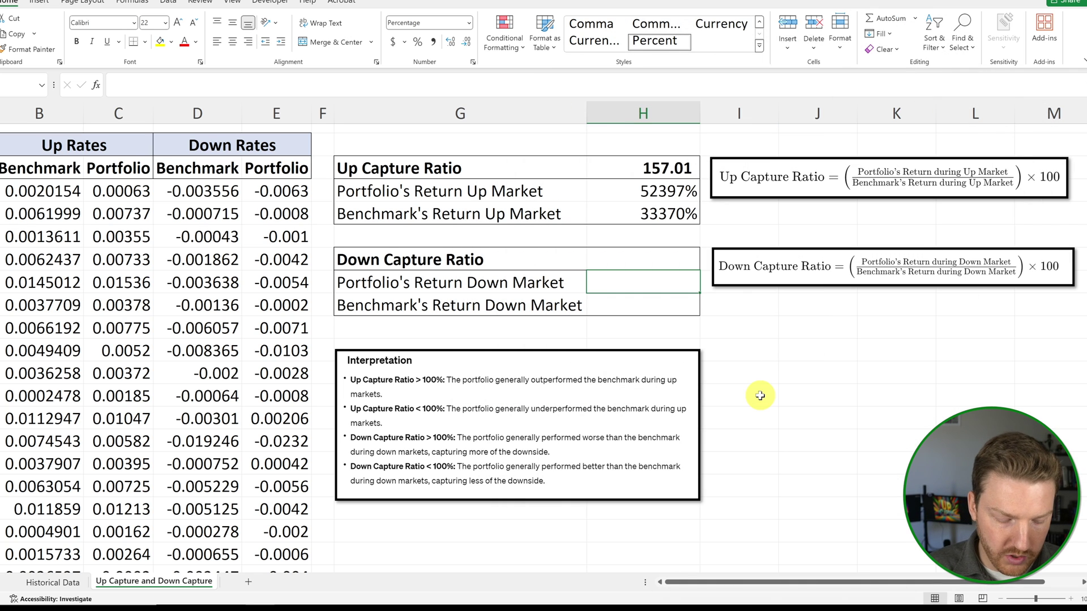
pyautogui.write('=prod')
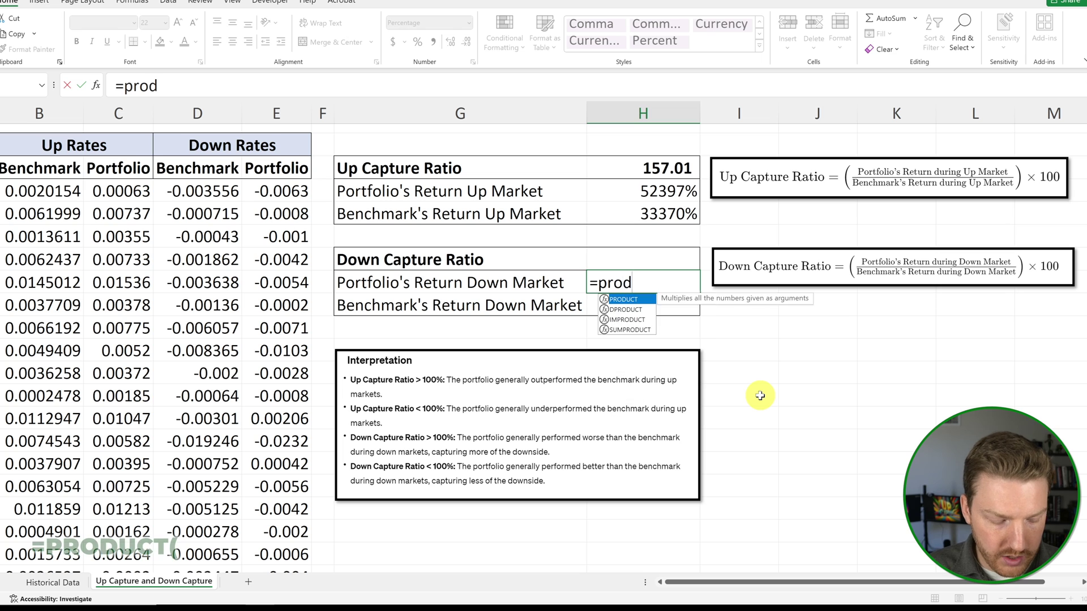
pyautogui.press('Tab')
pyautogui.write('1+')
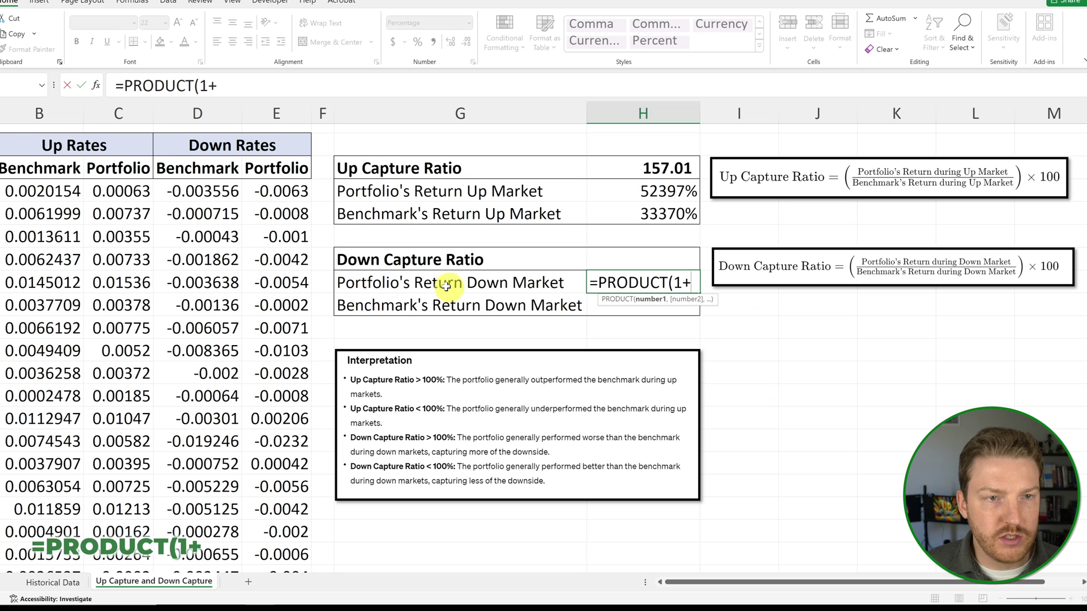
pyautogui.click(281, 192)
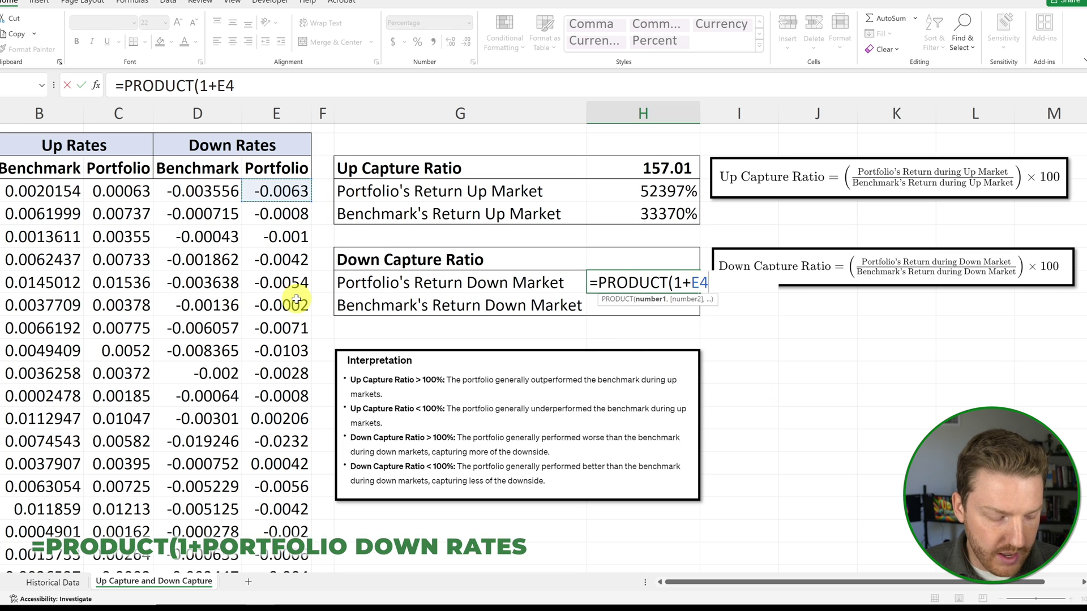
pyautogui.hotkey('ctrl', 'shift', 'Down')
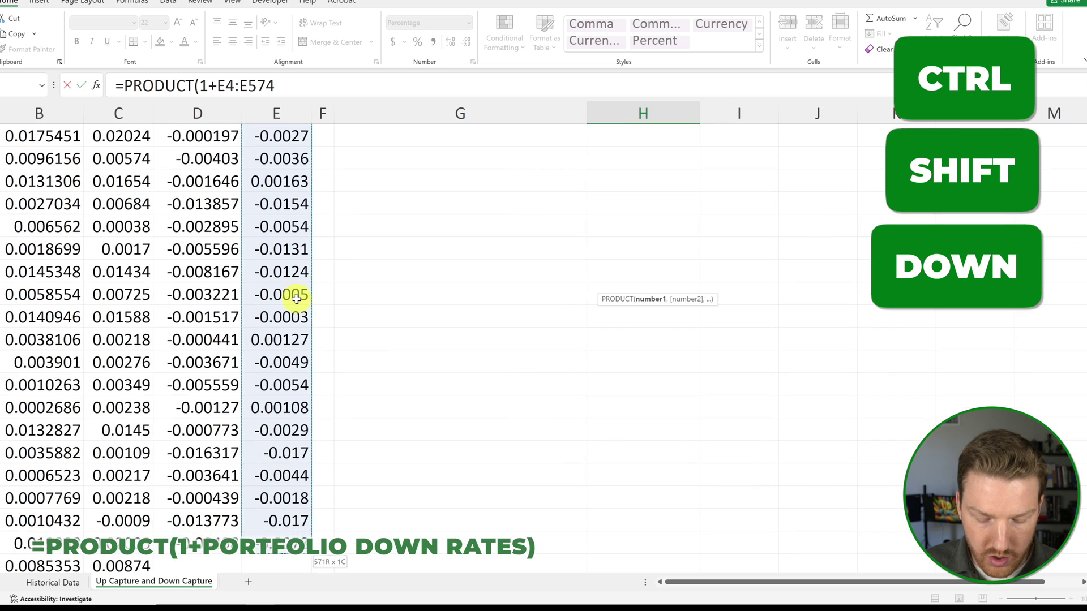
pyautogui.write(')-1')
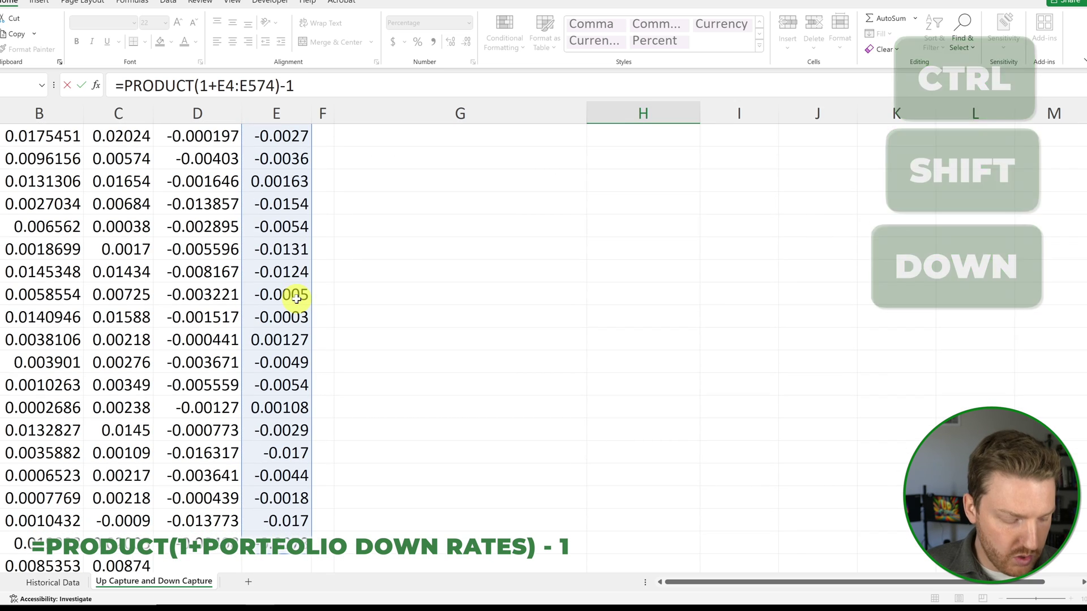
pyautogui.hotkey('ctrl', 'shift', 'Return')
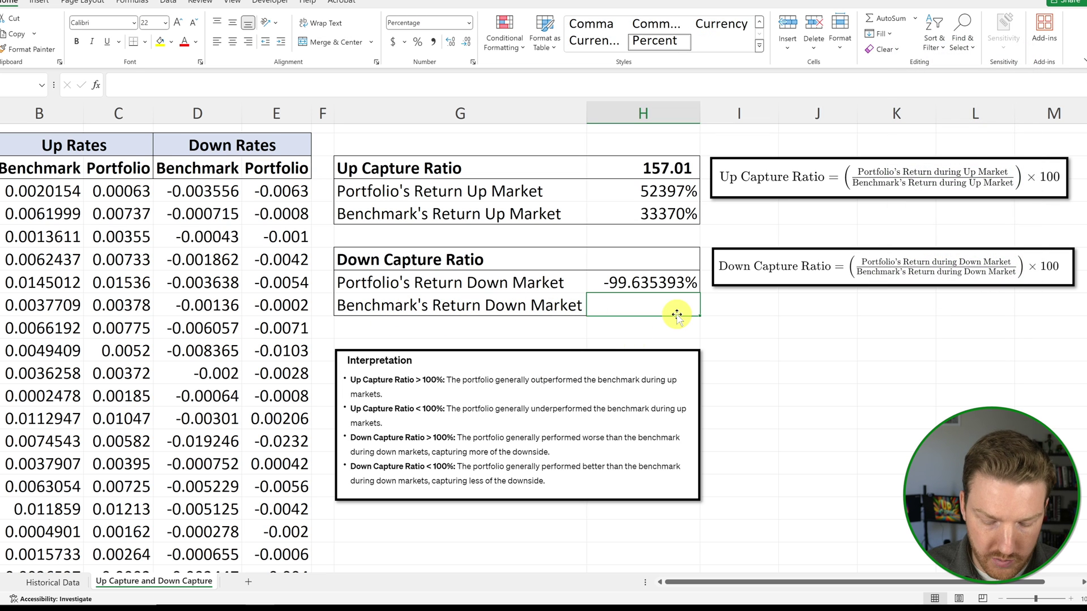
# - Calculate the Benchmark's Return Down Market in H9 with the array formula =PRODUCT(1+D4:D574)-1
pyautogui.write('=prod')
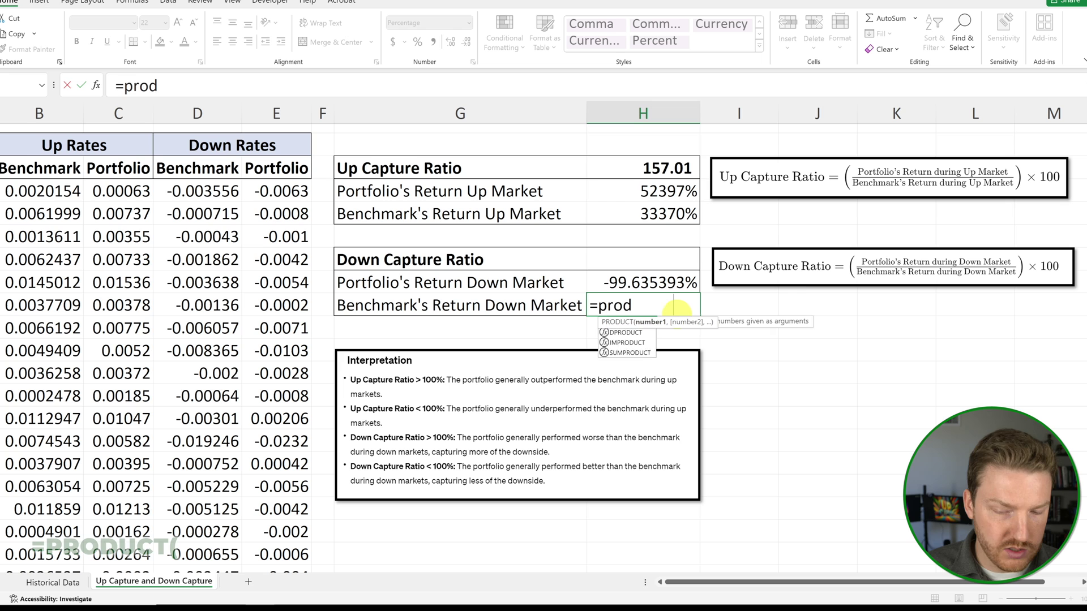
pyautogui.press('Tab')
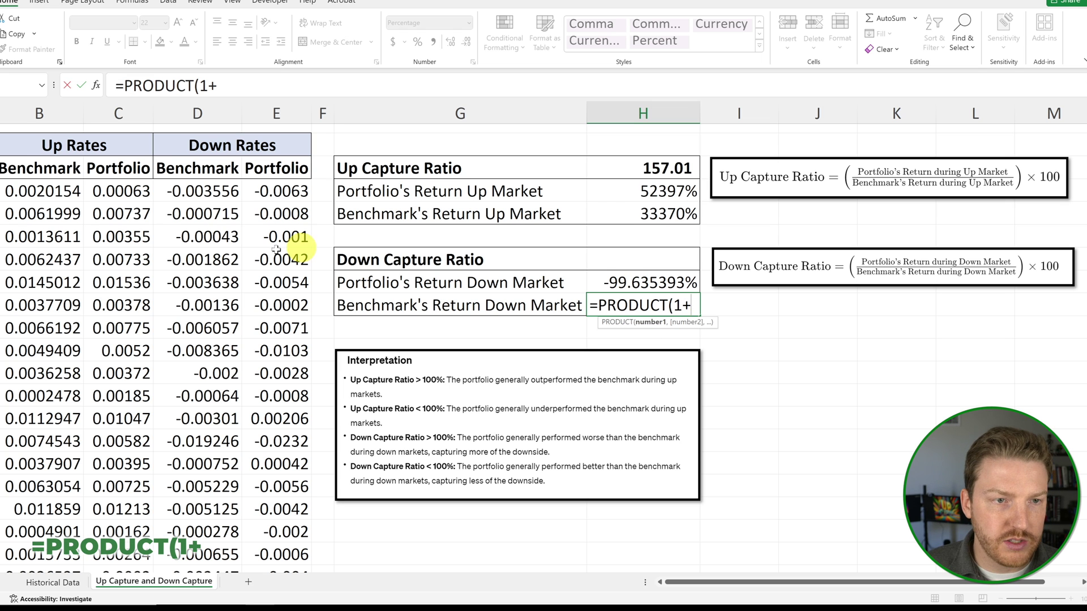
pyautogui.write('1+')
pyautogui.click(198, 191)
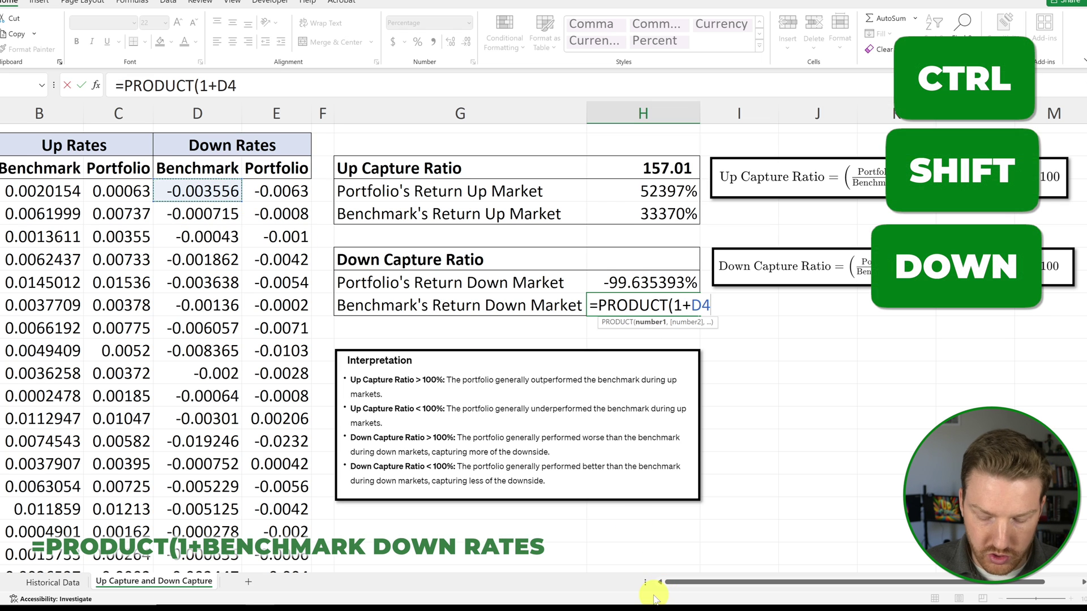
pyautogui.hotkey('ctrl', 'shift', 'Down')
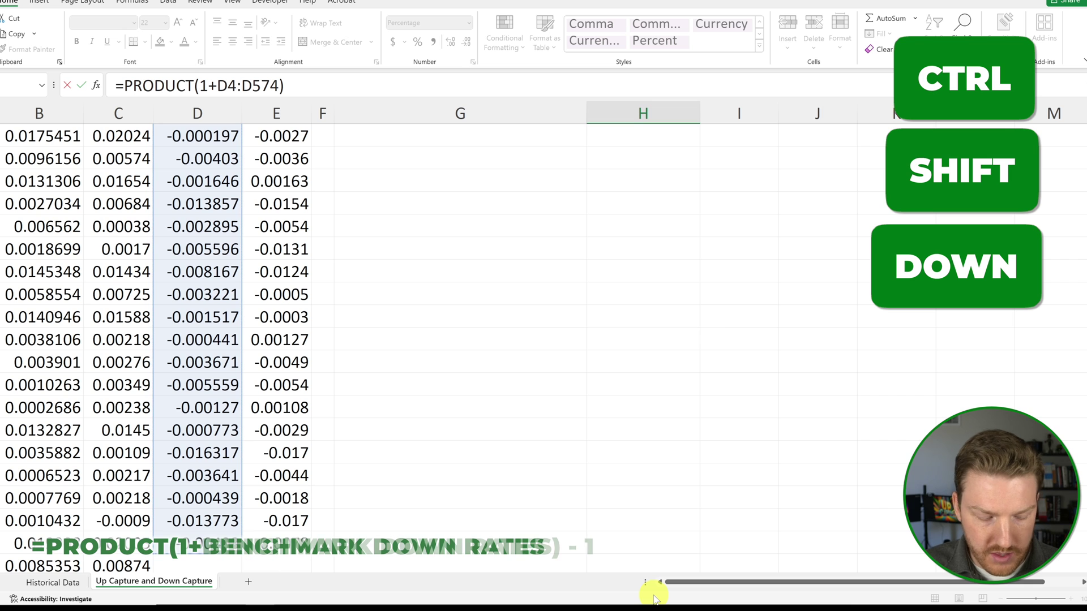
pyautogui.write(')-1')
pyautogui.hotkey('ctrl', 'shift', 'Return')
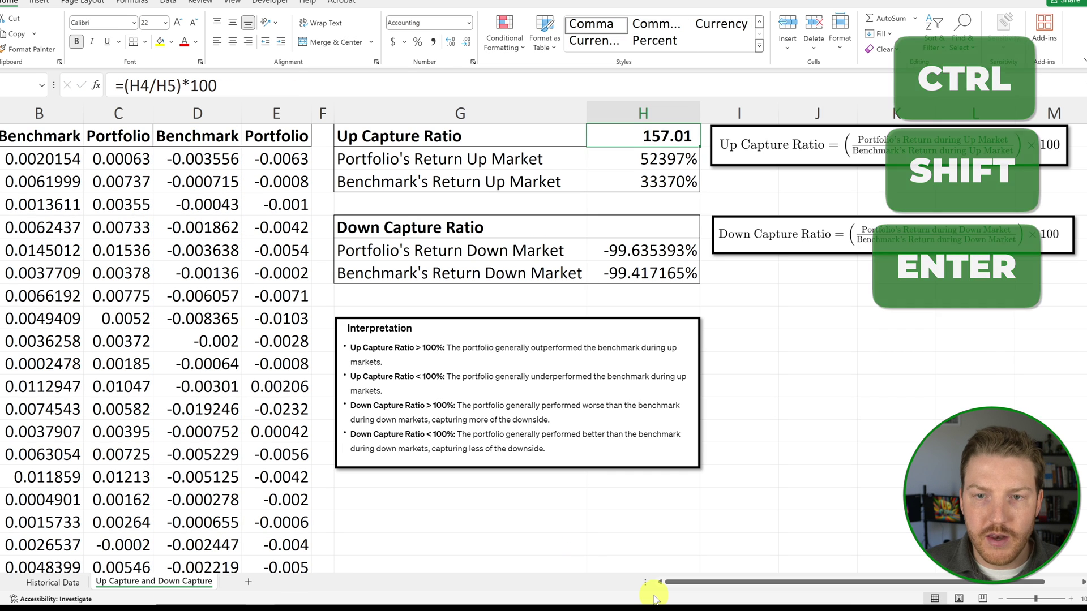
# - Calculate the Down Capture Ratio in H7 with the formula =(H8/H9)*100
pyautogui.scroll(1, 680, 310)
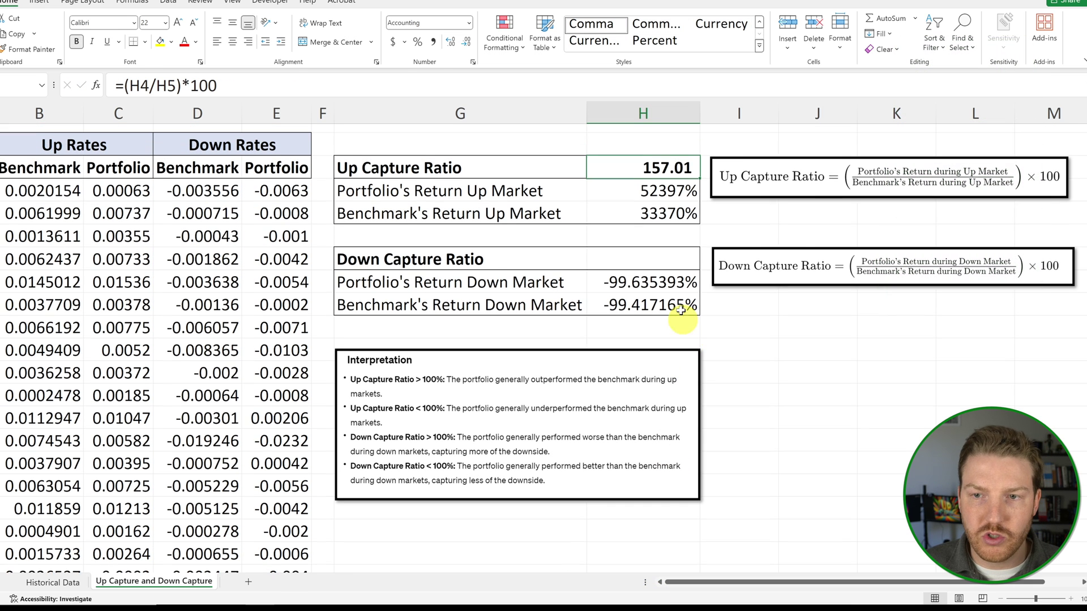
pyautogui.click(643, 260)
pyautogui.write('=')
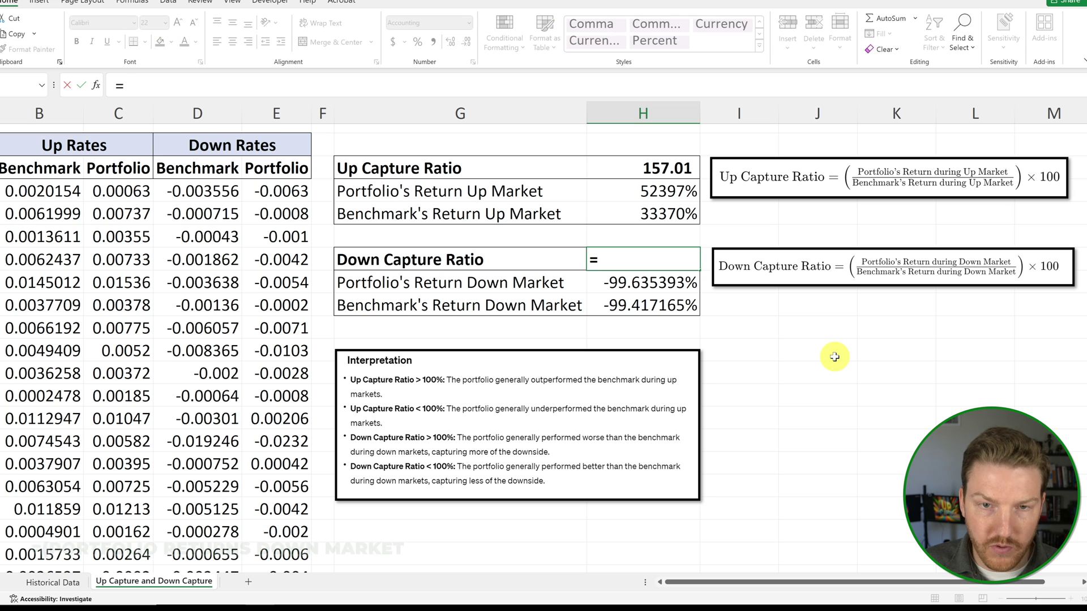
pyautogui.write('(')
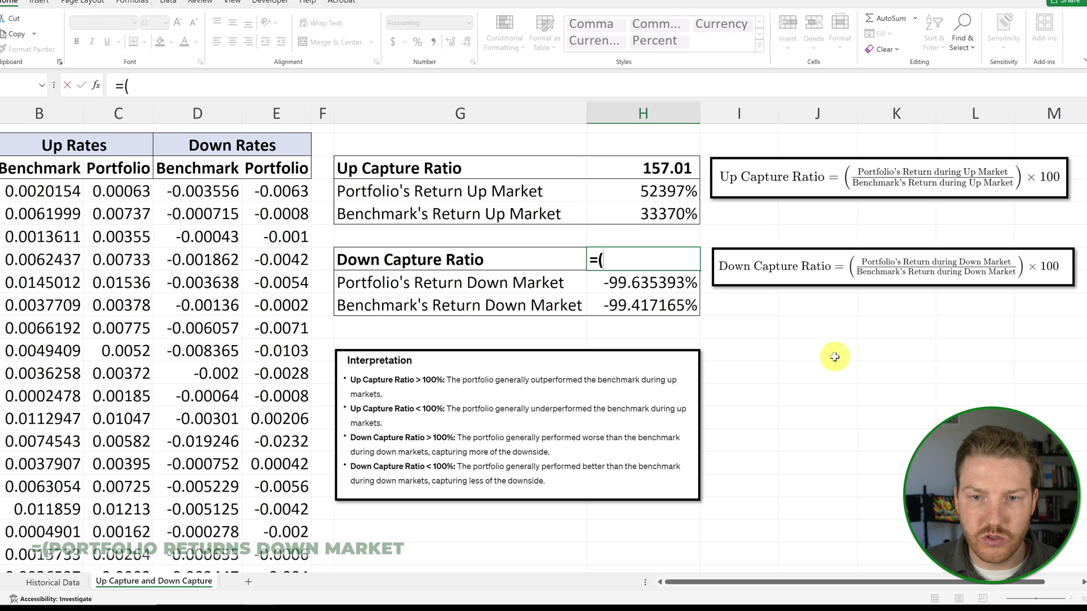
pyautogui.click(639, 283)
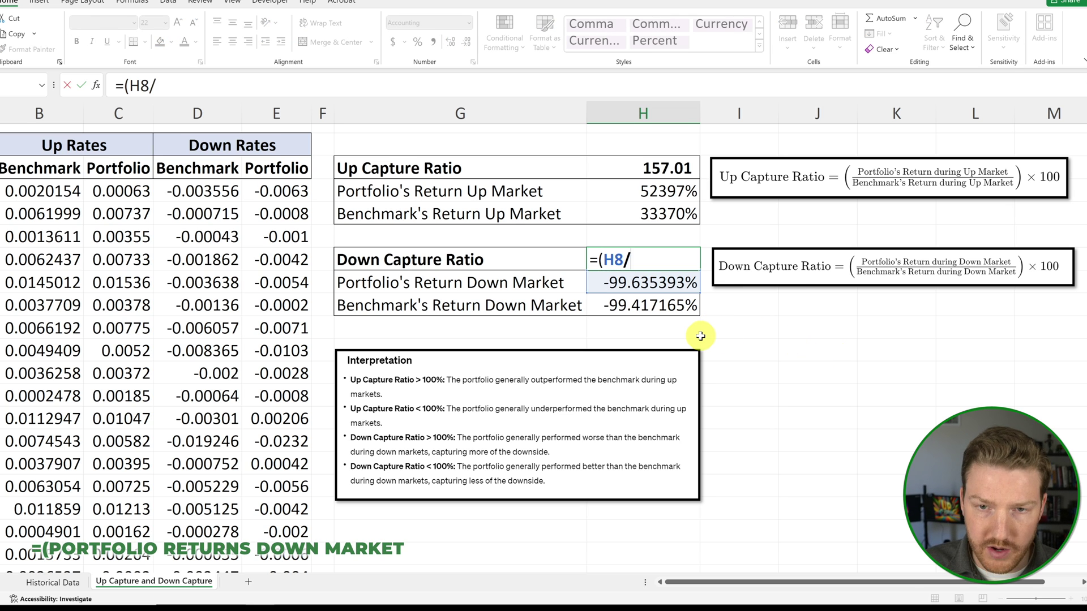
pyautogui.click(639, 311)
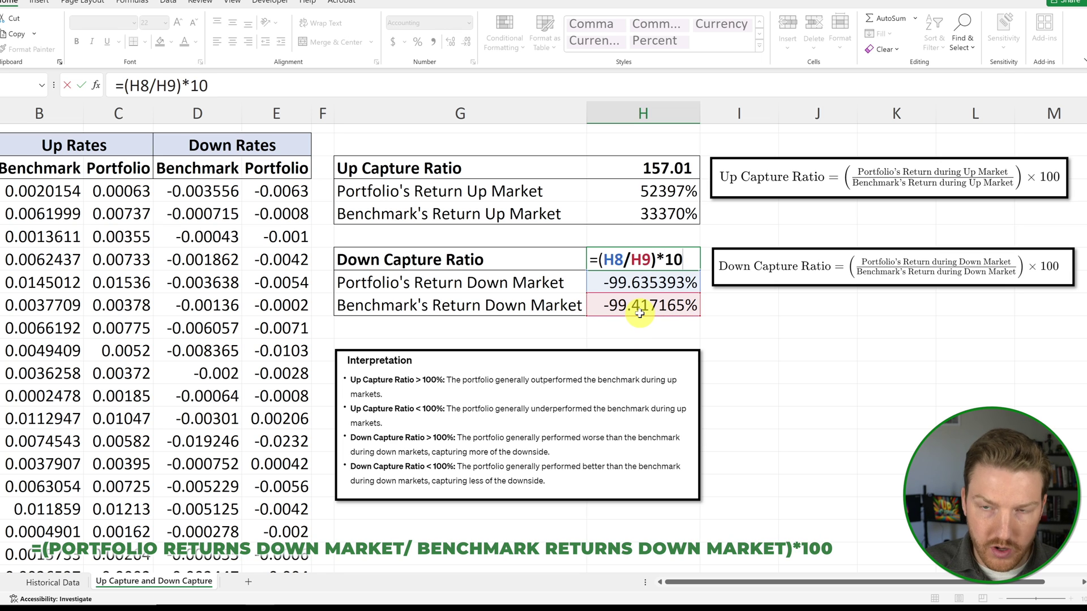
pyautogui.press('Return')
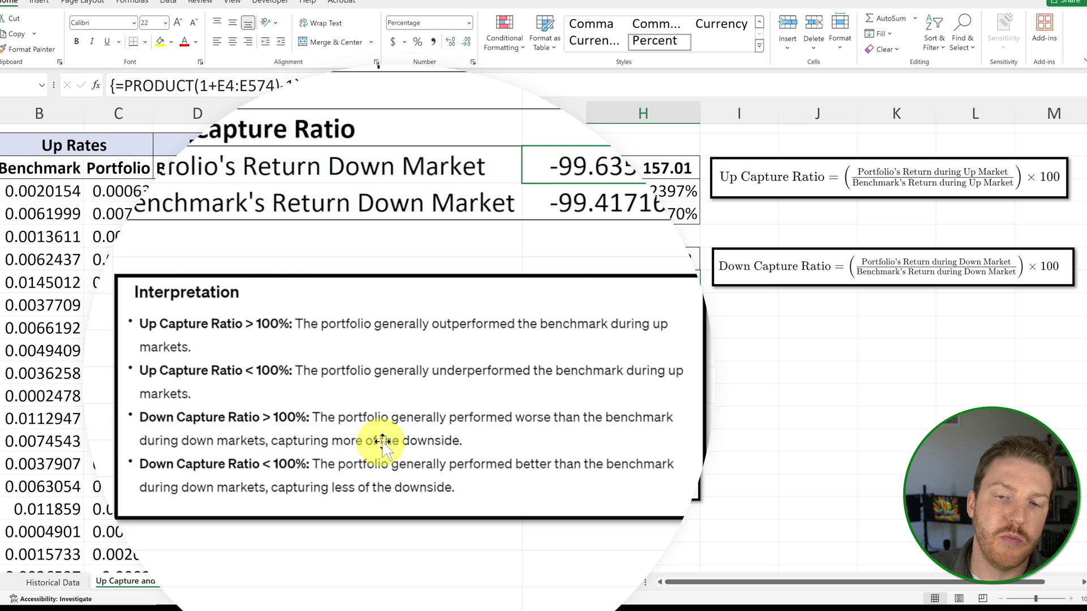
# - Review the Up Capture Ratio and Down Capture Ratio results against the Interpretation notes
pyautogui.click(581, 168)
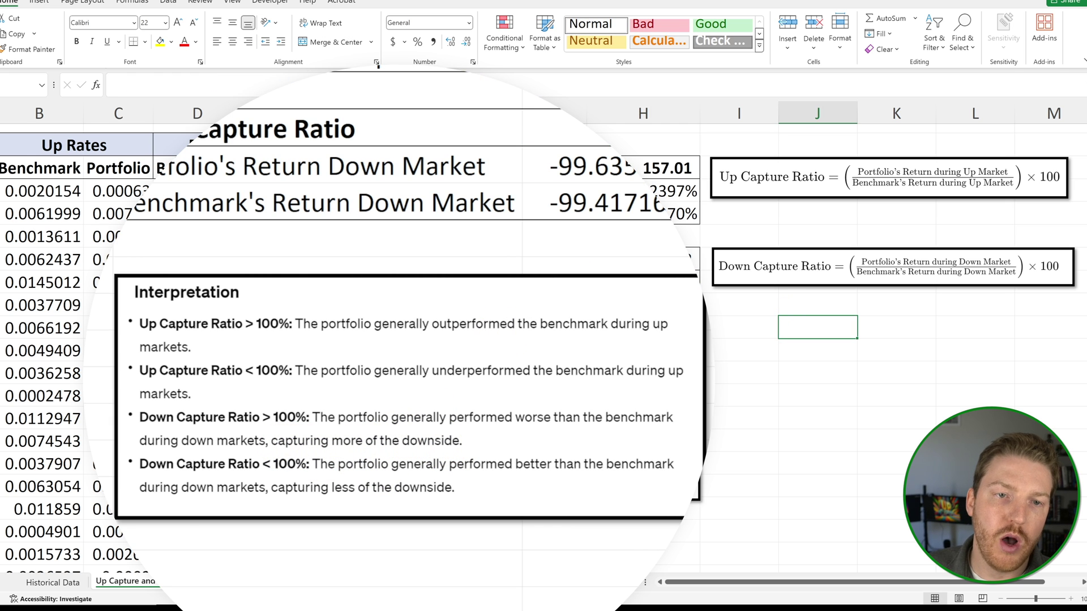
pyautogui.click(641, 169)
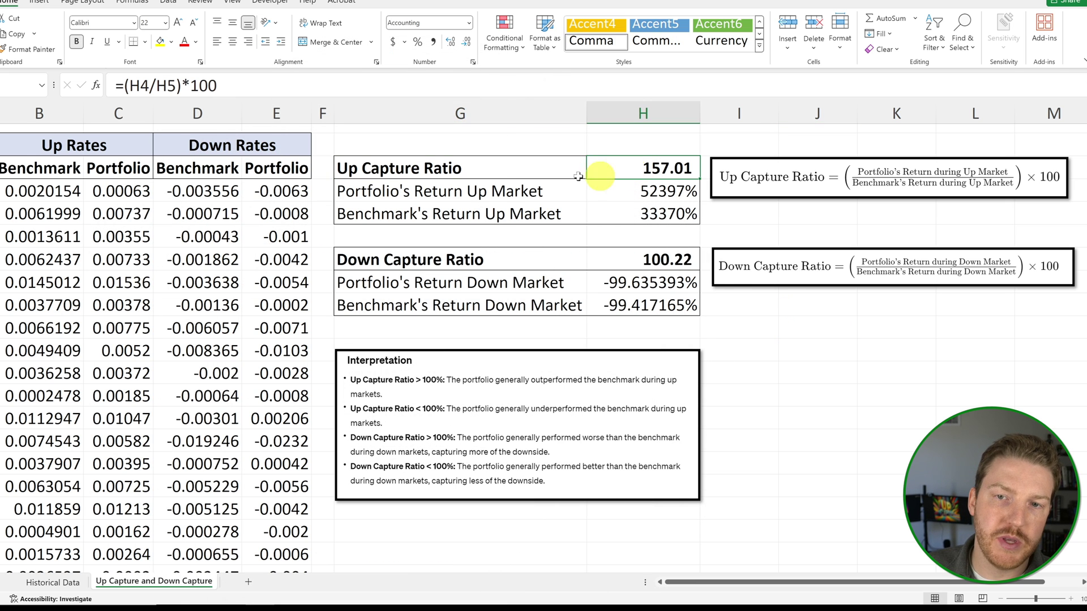
pyautogui.click(414, 251)
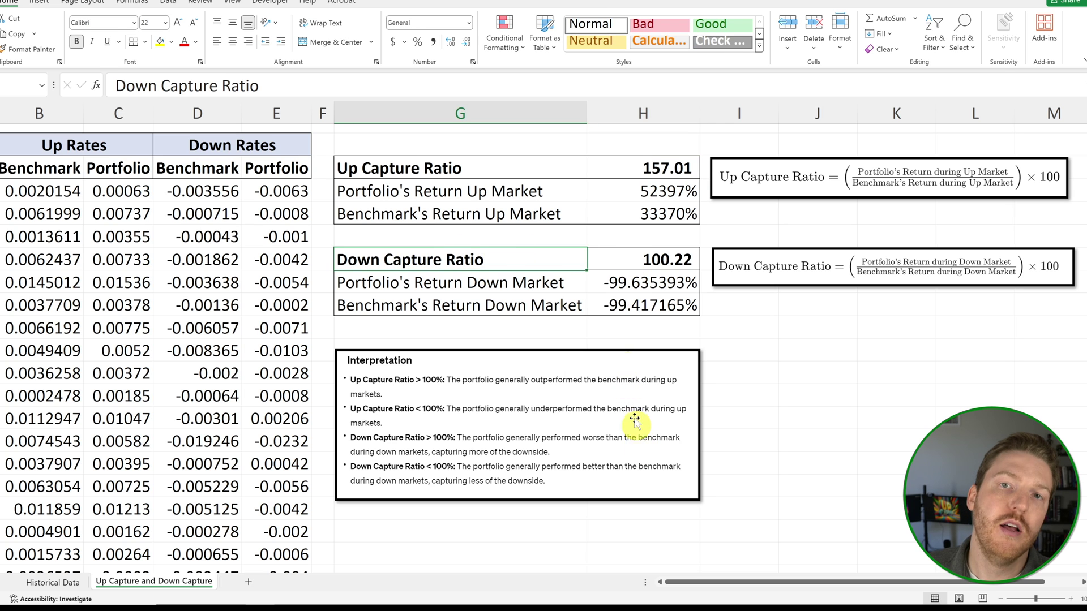
pyautogui.click(804, 357)
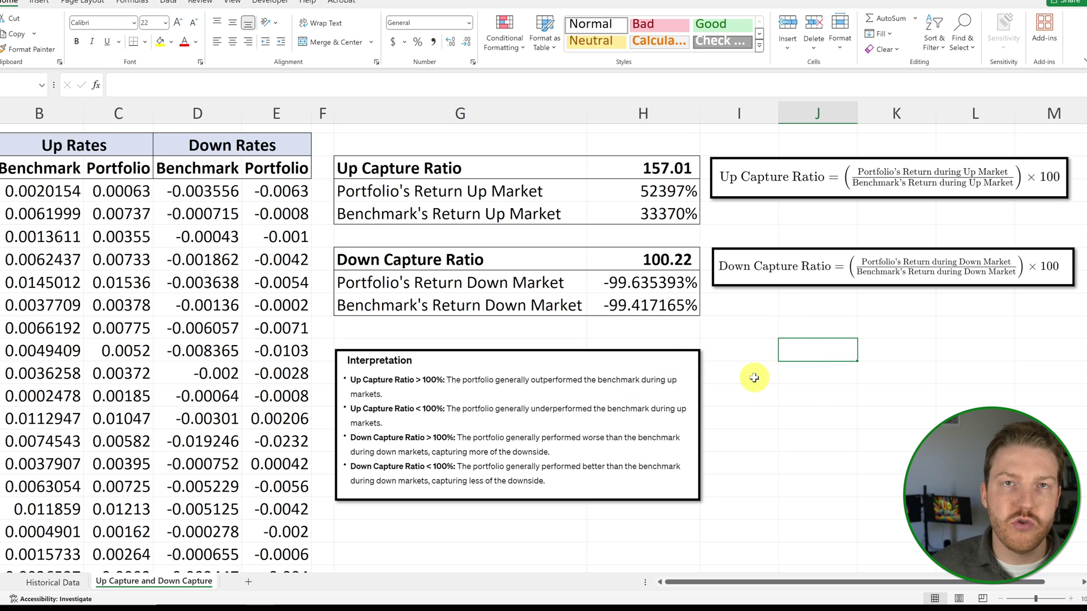
pyautogui.click(418, 256)
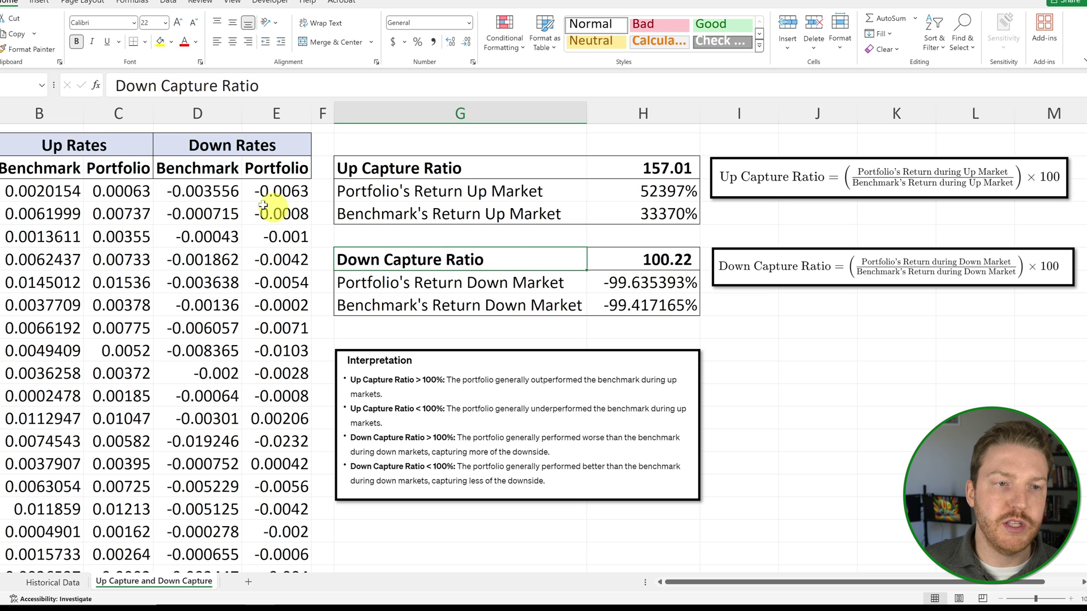
# - Examine the benchmark and portfolio Down Rates alongside the Down Capture Ratio and the two down market returns behind it
pyautogui.click(208, 193)
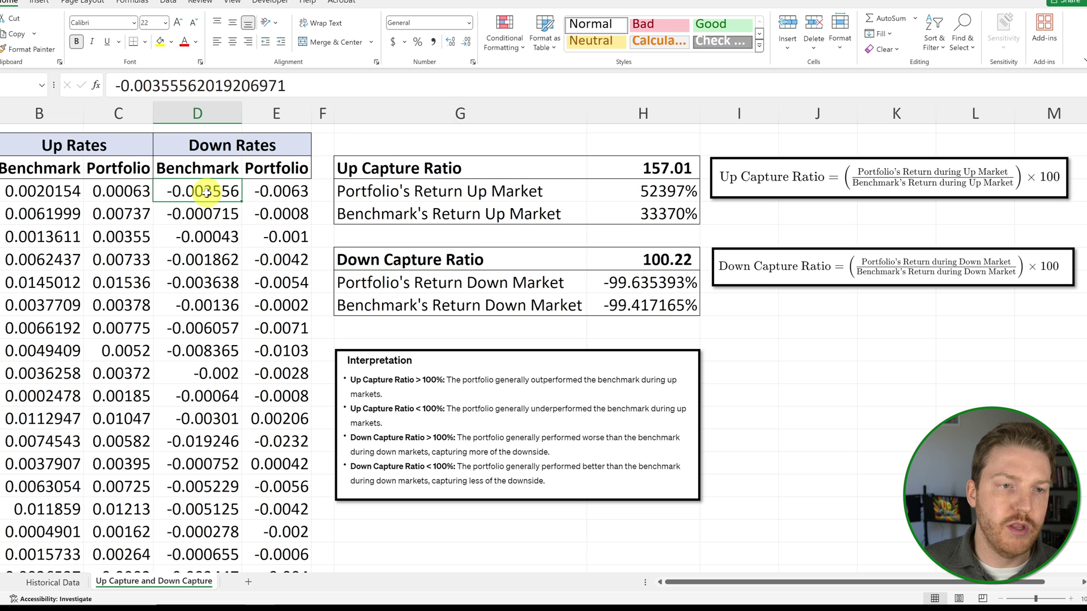
pyautogui.click(282, 192)
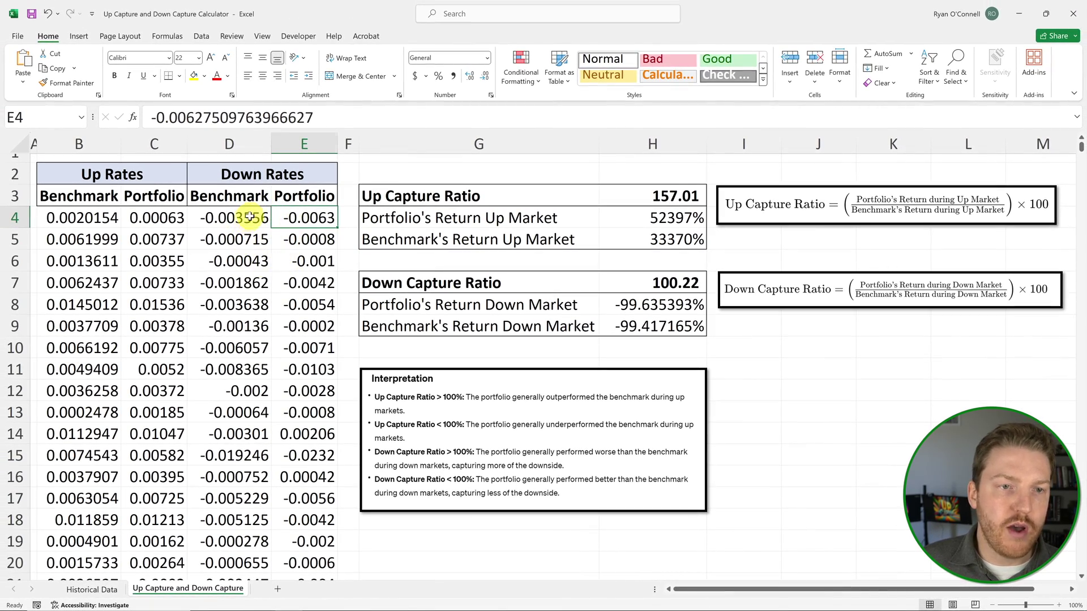
pyautogui.moveTo(250, 216); pyautogui.dragTo(310, 575)
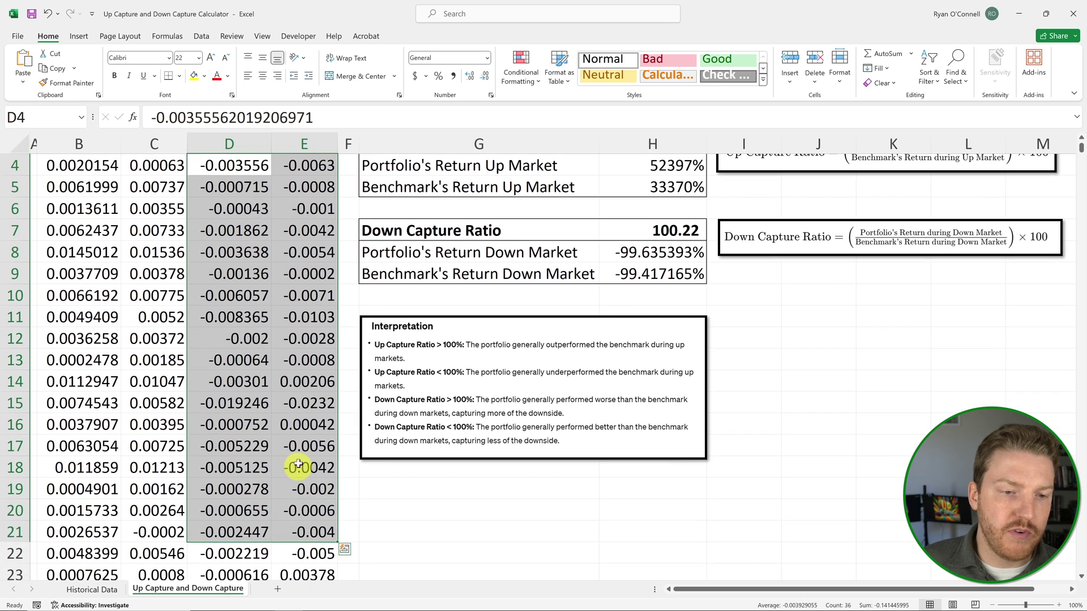
pyautogui.scroll(1, 298, 464)
pyautogui.click(501, 283)
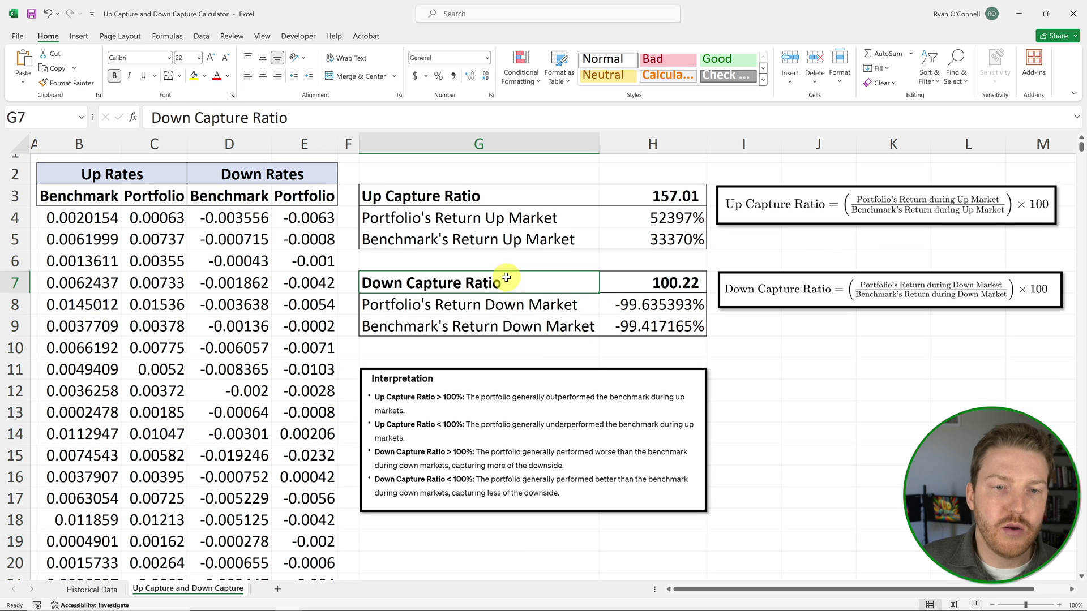
pyautogui.click(636, 282)
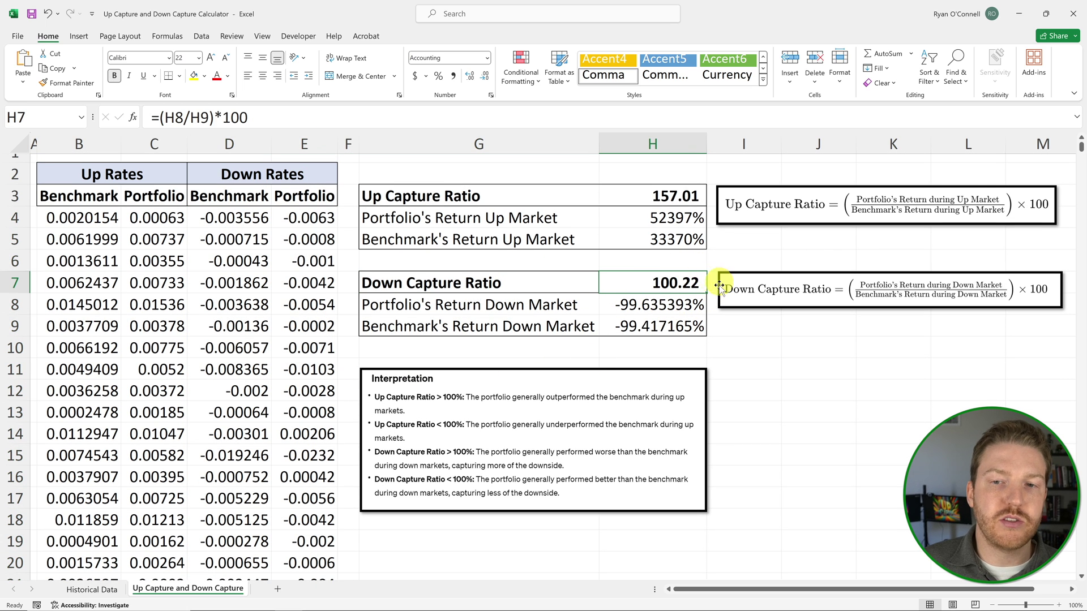
pyautogui.moveTo(653, 309); pyautogui.dragTo(662, 325)
pyautogui.click(833, 346)
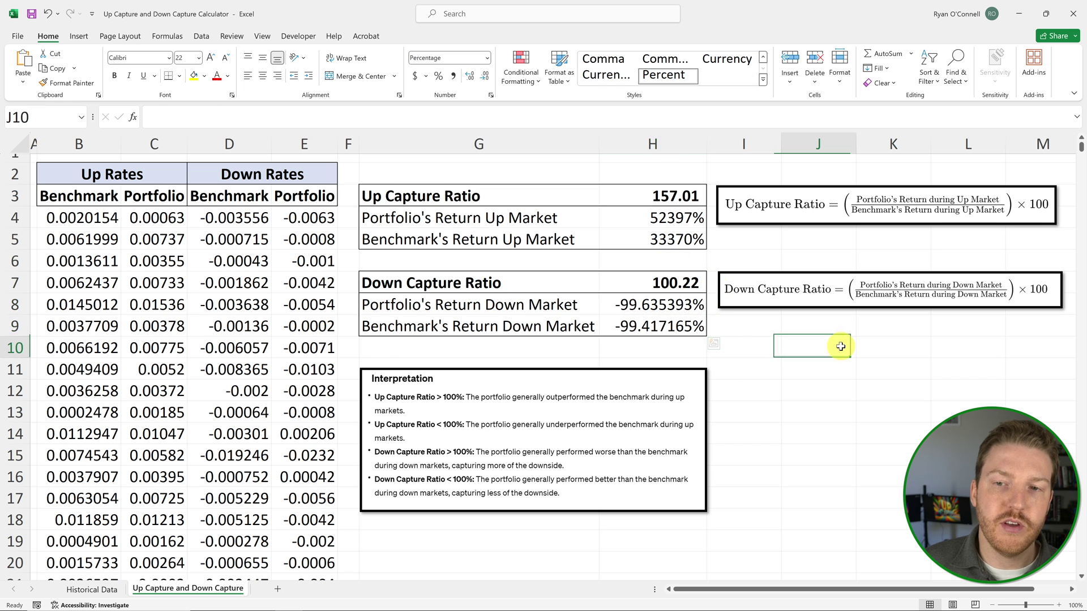